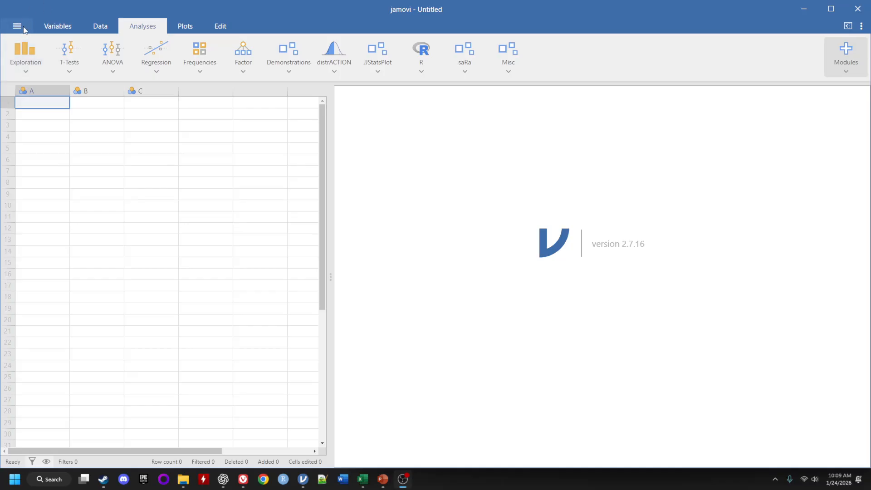
Open the Good_Format.csv file from the Downloads folder.
left_click(23, 26)
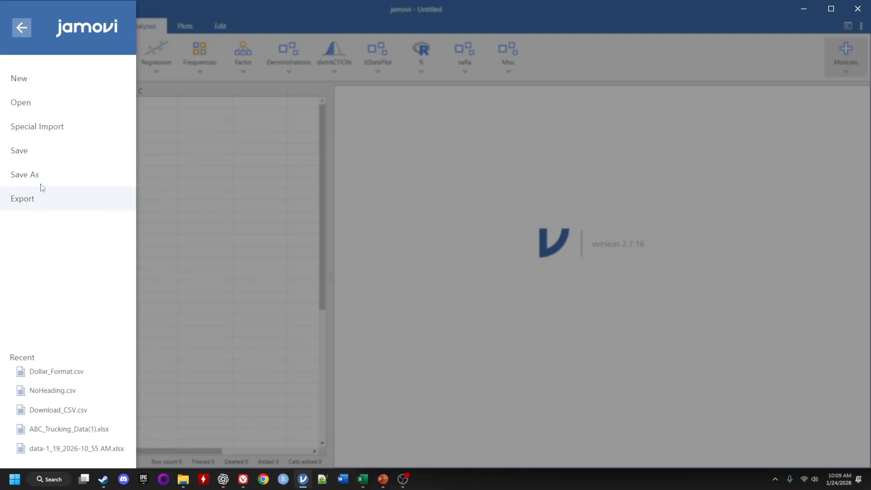
left_click(29, 107)
left_click(370, 19)
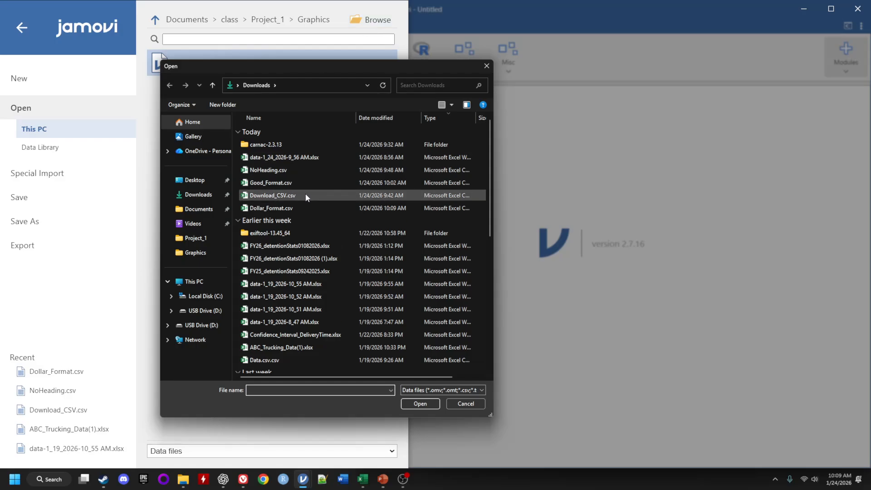
left_click(282, 186)
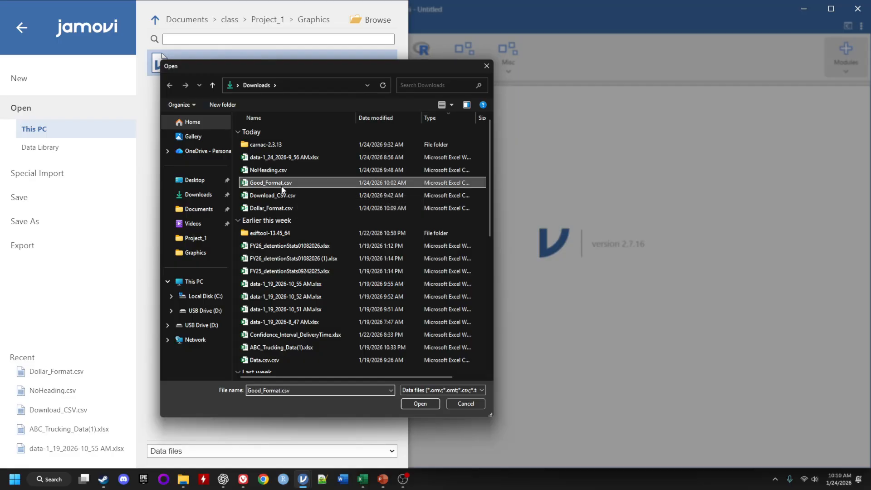
left_click(415, 404)
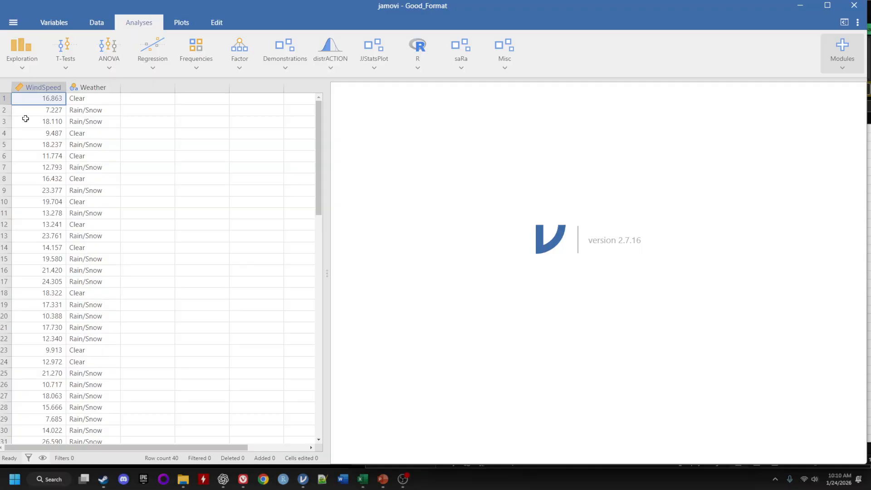
Inspect the Good_Format.csv data and its WindSpeed and Weather header row in Excel.
scroll(84, 271, "down", 8)
scroll(82, 273, "up", 8)
mouse_move(365, 485)
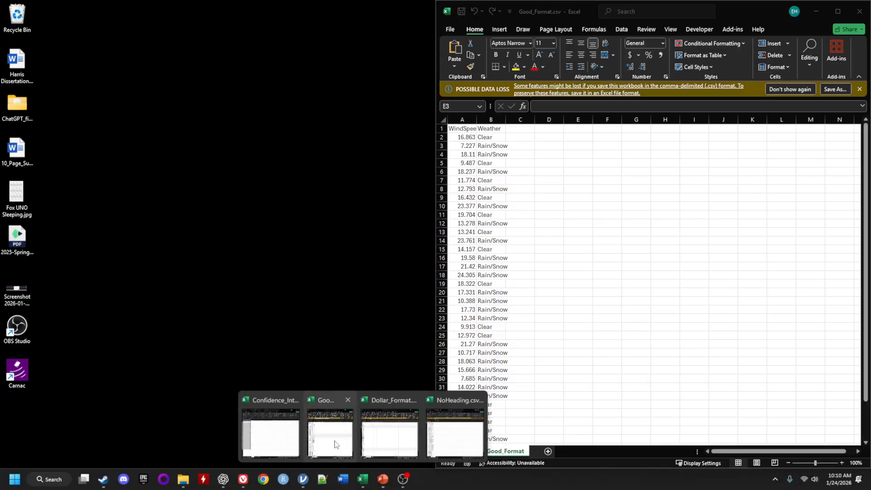
left_click(334, 433)
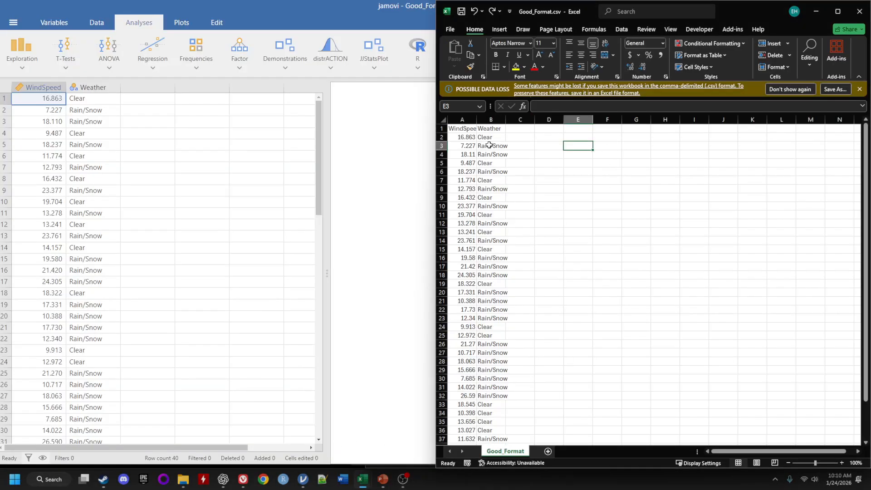
left_click_drag(458, 129, 496, 429)
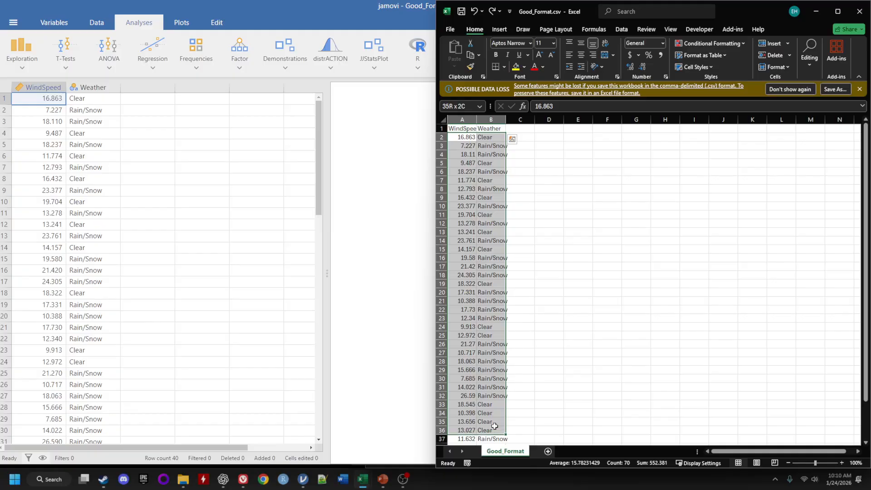
left_click(470, 146)
left_click(466, 119)
left_click(491, 120)
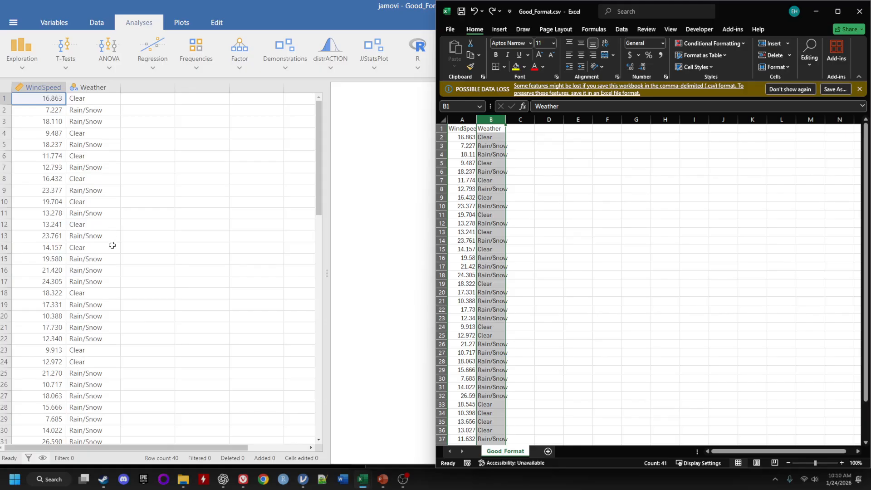
Run Descriptives on WindSpeed split by Weather.
left_click(168, 235)
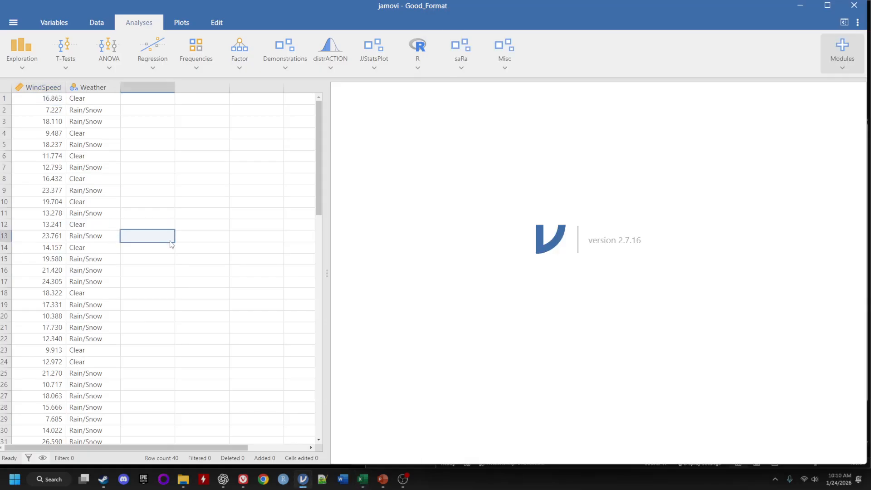
left_click(22, 50)
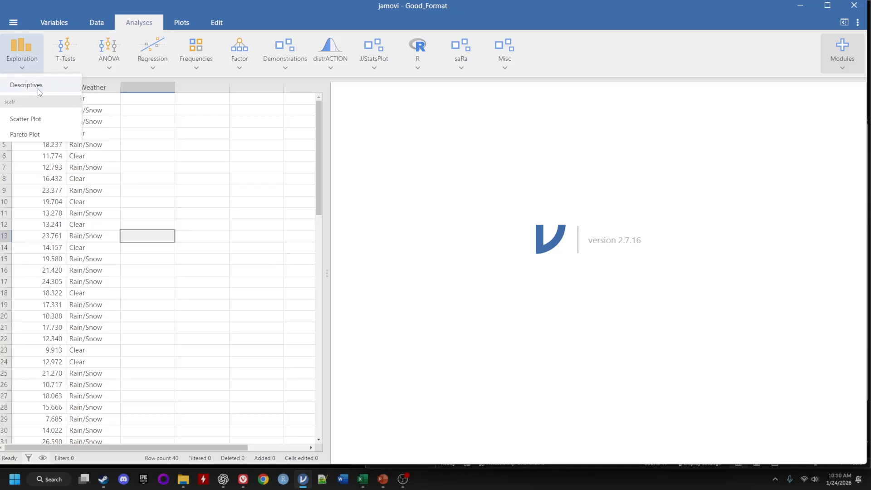
left_click(26, 86)
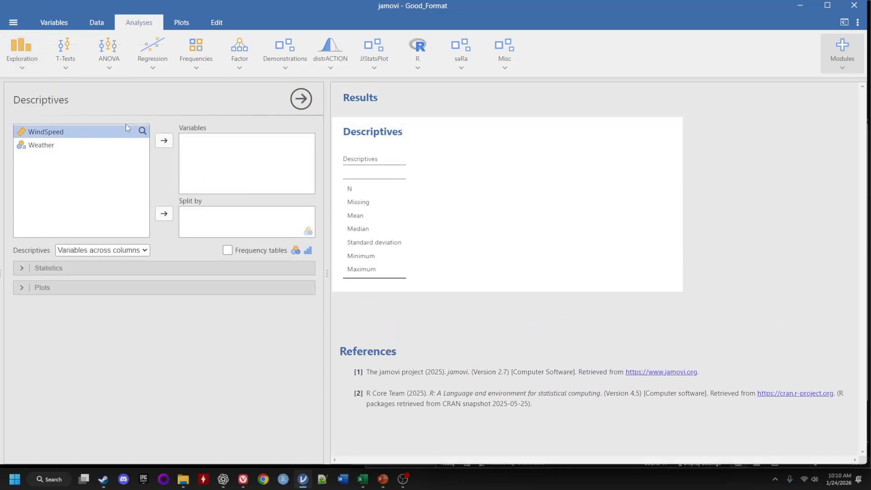
left_click(164, 140)
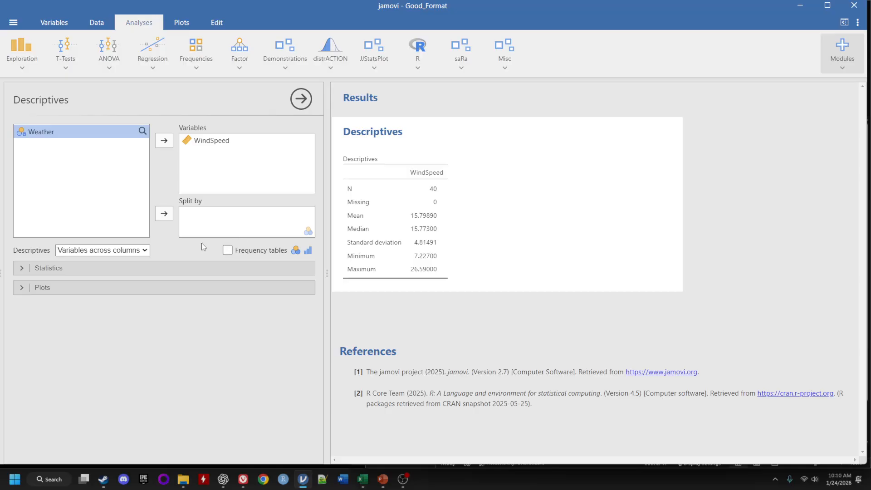
left_click(164, 213)
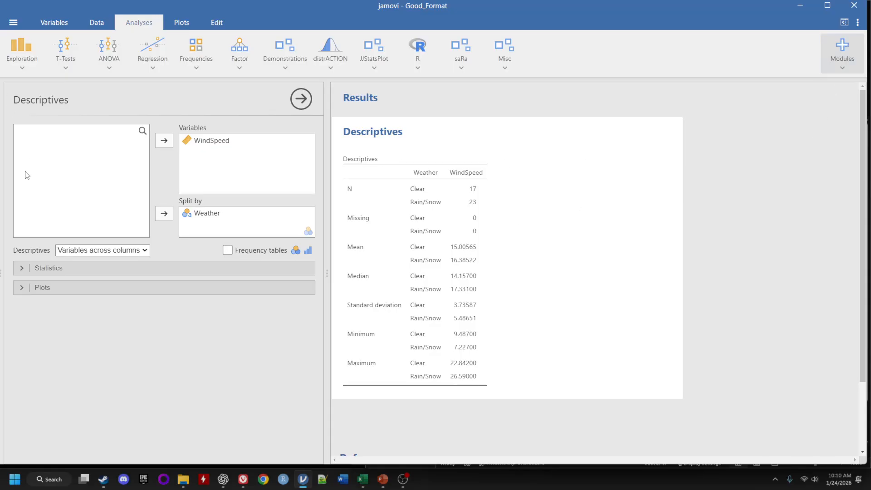
Open NoHeading.csv from the Downloads folder in a new window.
left_click(13, 24)
left_click(22, 99)
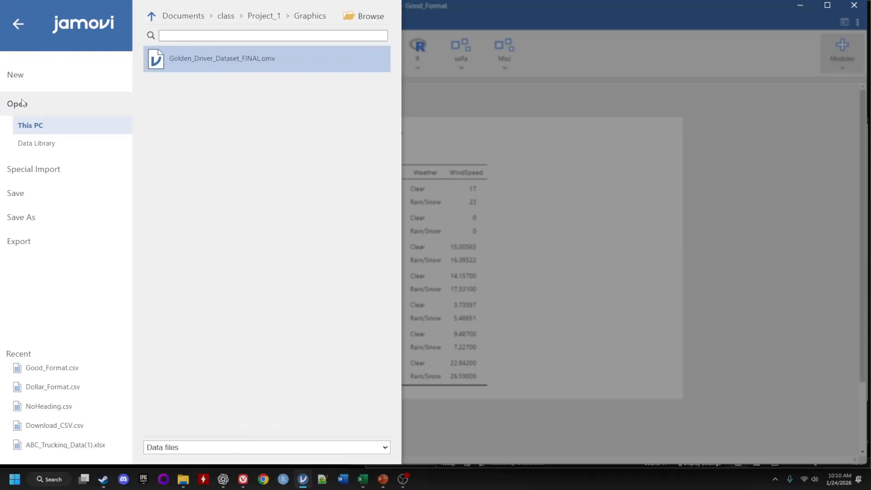
left_click(358, 12)
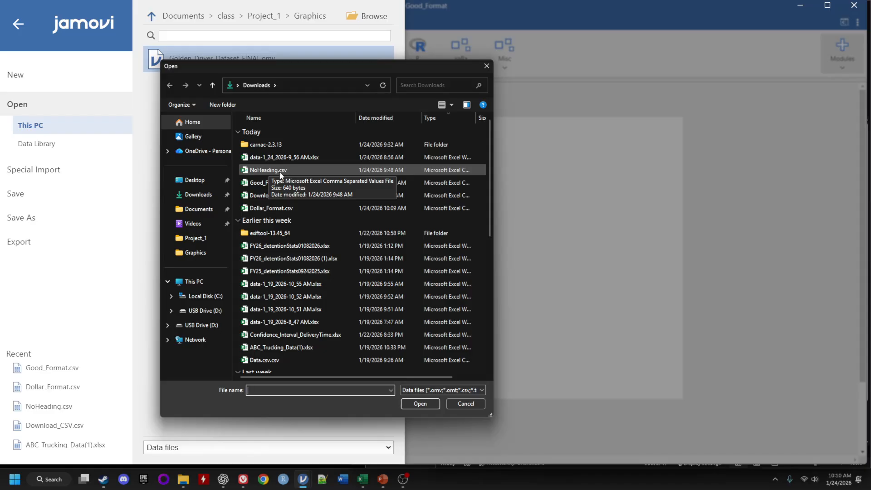
left_click(266, 170)
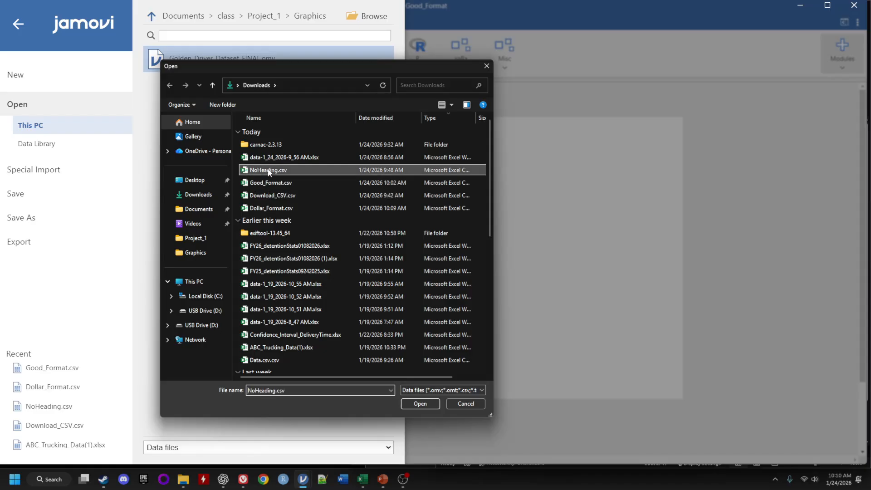
left_click(414, 403)
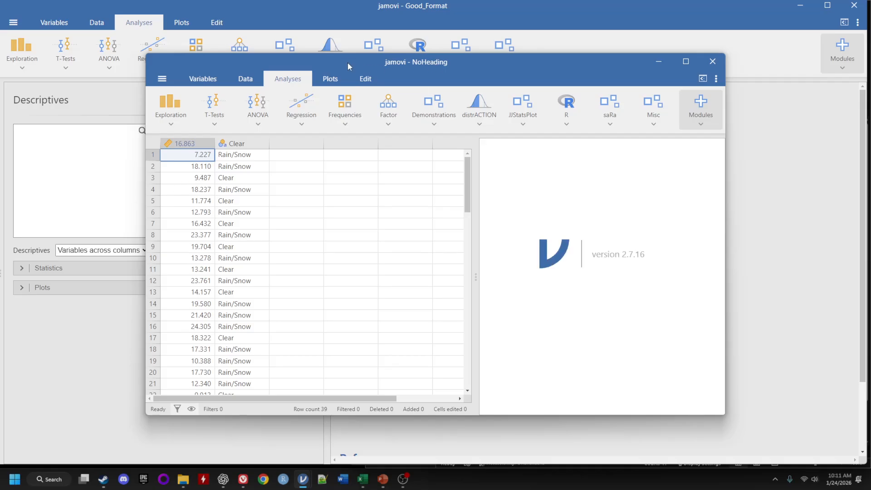
Snap the Good_Format and NoHeading windows side by side, both showing the Data view.
left_click_drag(347, 62, 488, 43)
left_click(105, 24)
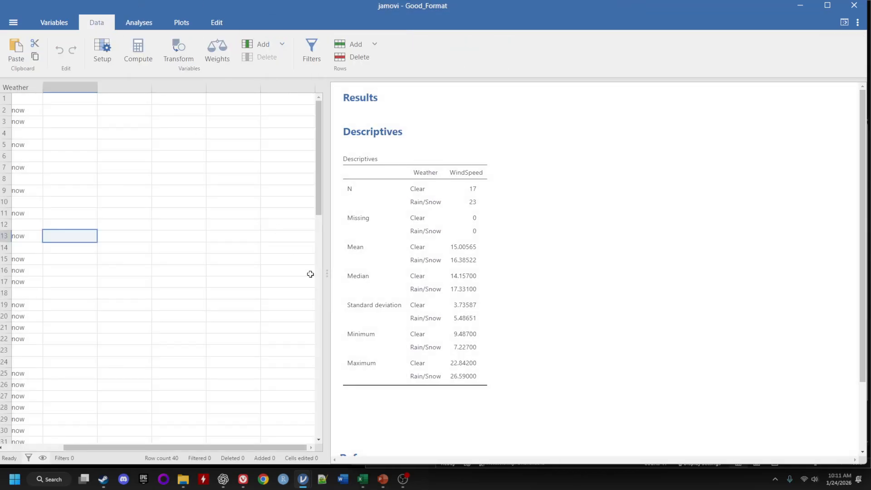
key("super+Left")
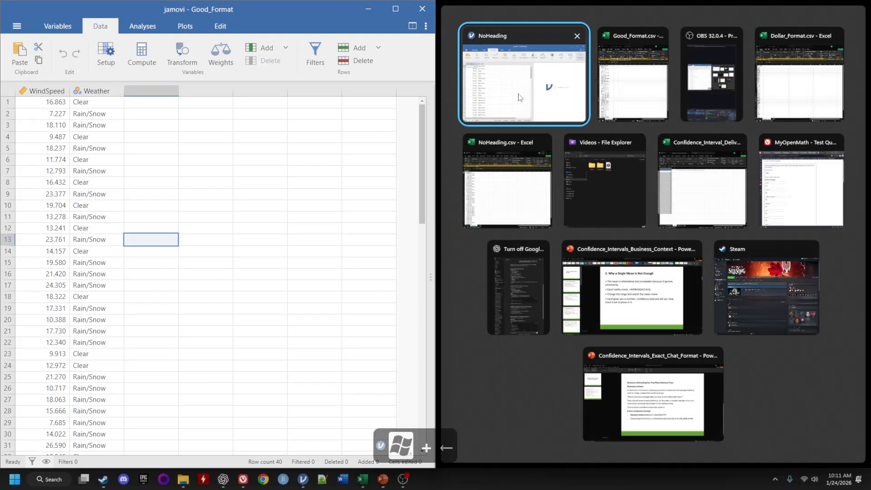
left_click(520, 97)
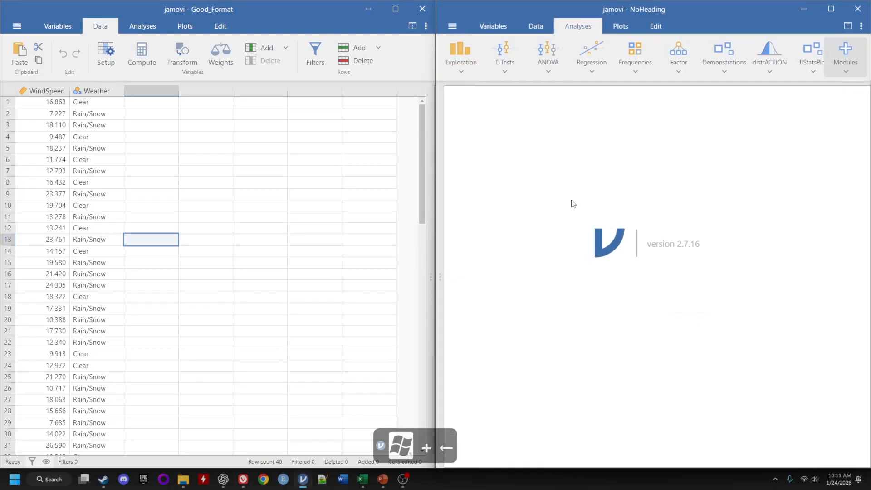
left_click(541, 21)
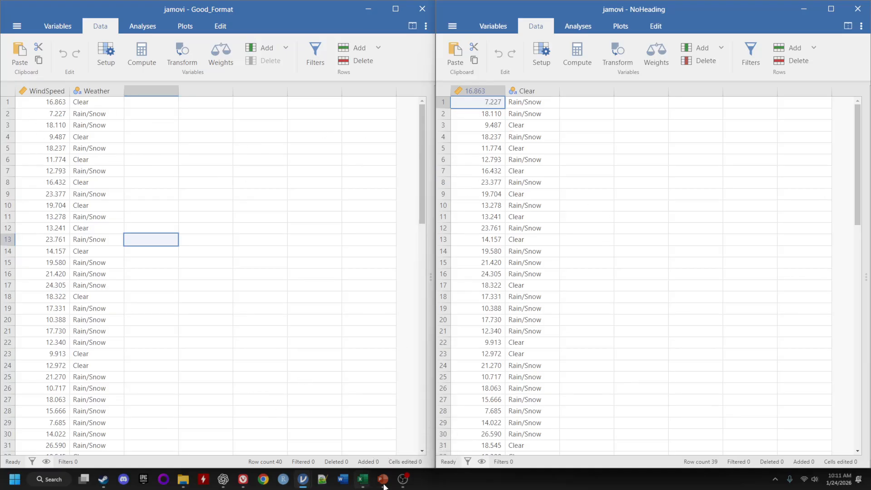
Compare NoHeading.csv in Excel and its column headers with the first data row of Good_Format.
mouse_move(358, 483)
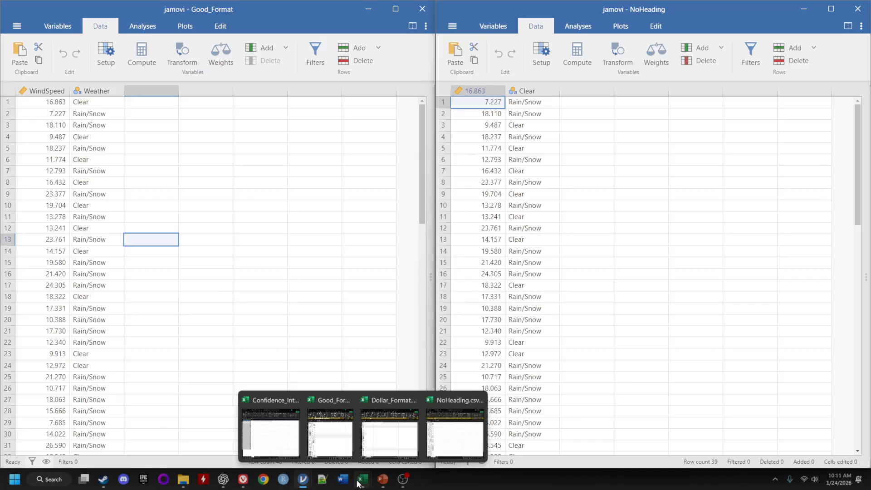
left_click(442, 432)
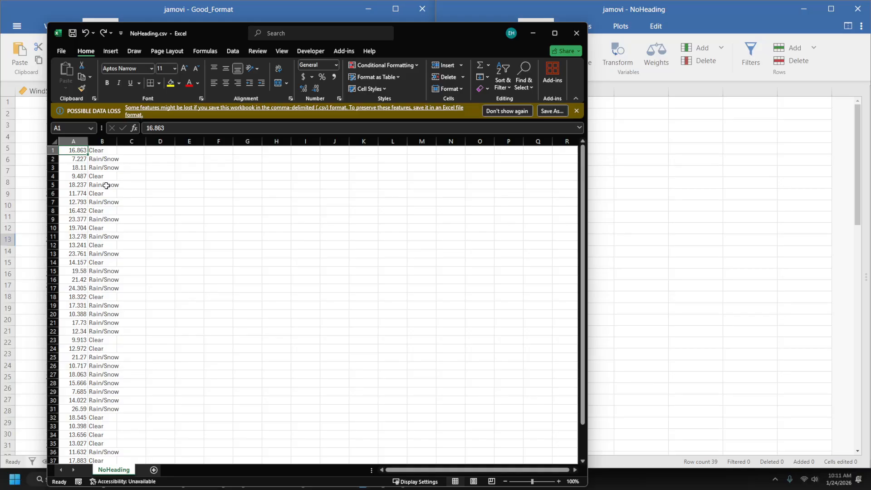
left_click(532, 32)
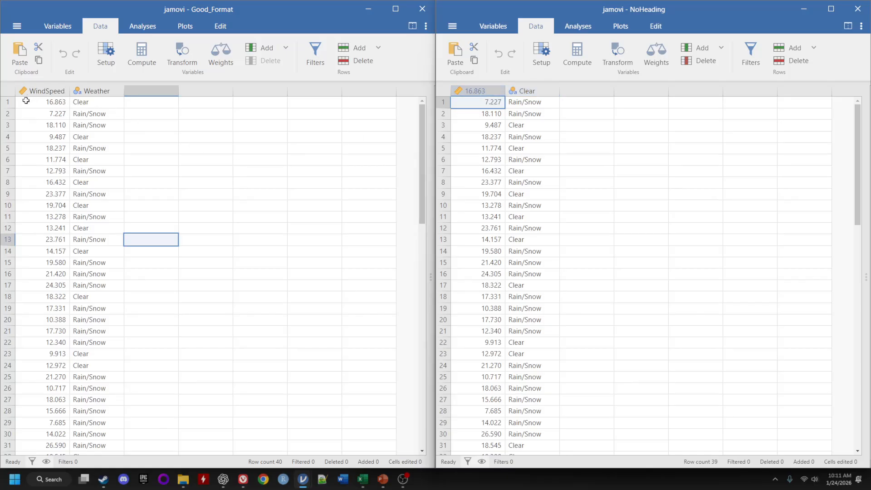
left_click_drag(97, 102, 35, 103)
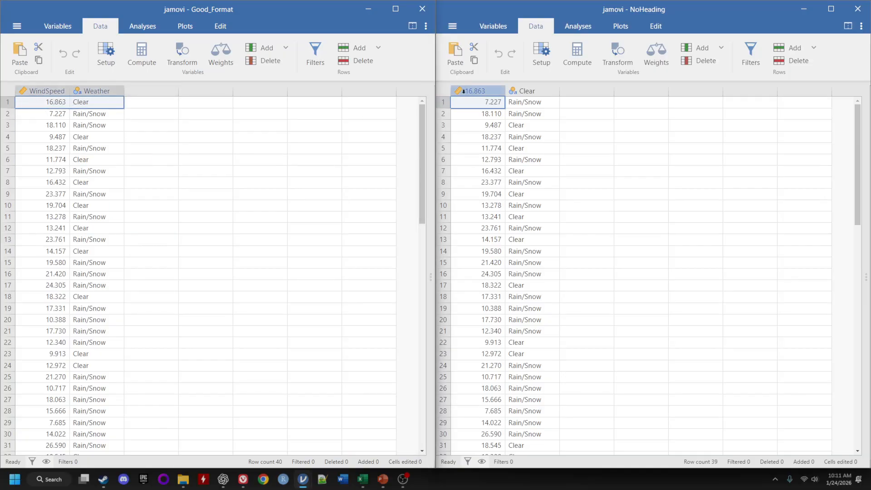
left_click(473, 89)
left_click_drag(473, 90, 515, 89)
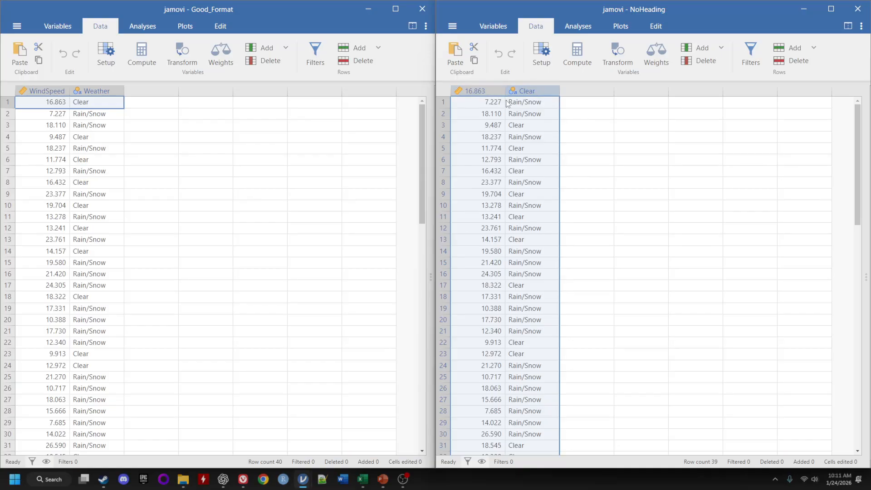
left_click(605, 136)
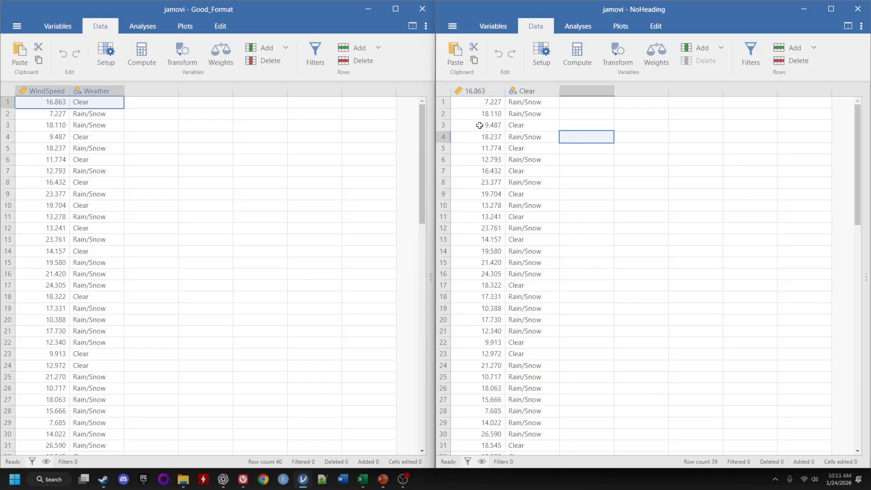
Add a new row 40 to NoHeading with WindSpeed 16.863 and Weather Clear.
scroll(480, 136, "down", 5)
double_click(480, 140)
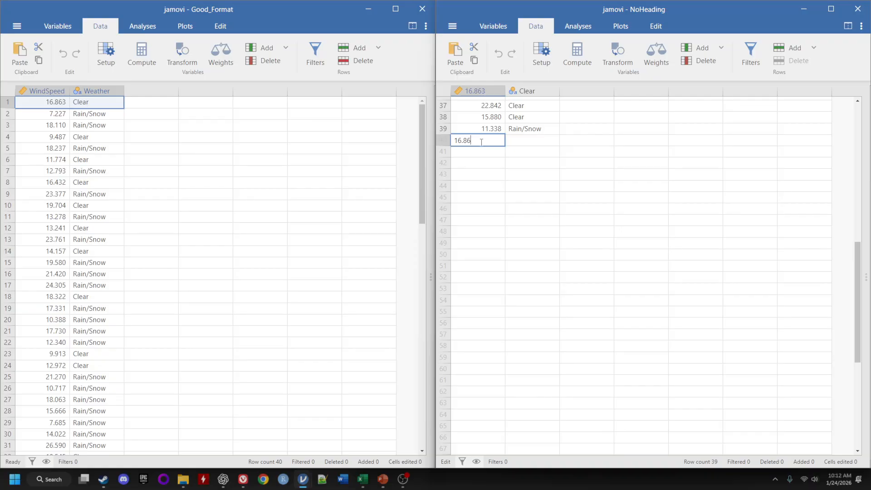
left_click(522, 144)
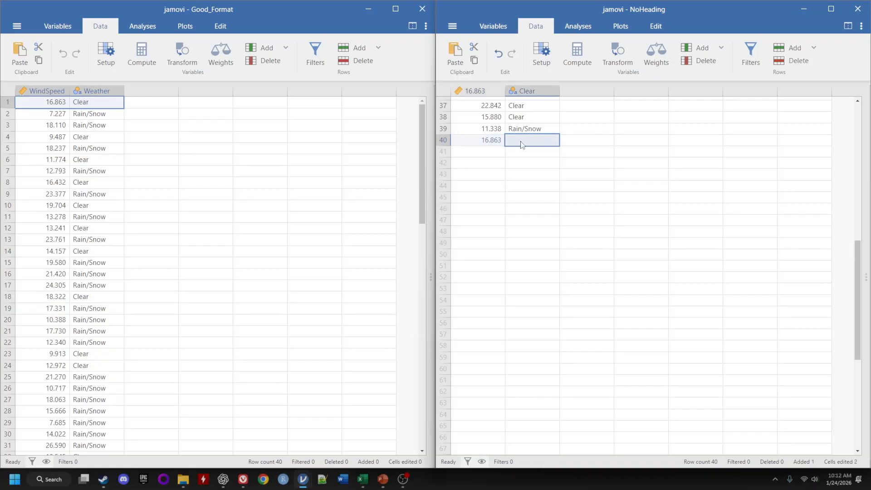
double_click(521, 141)
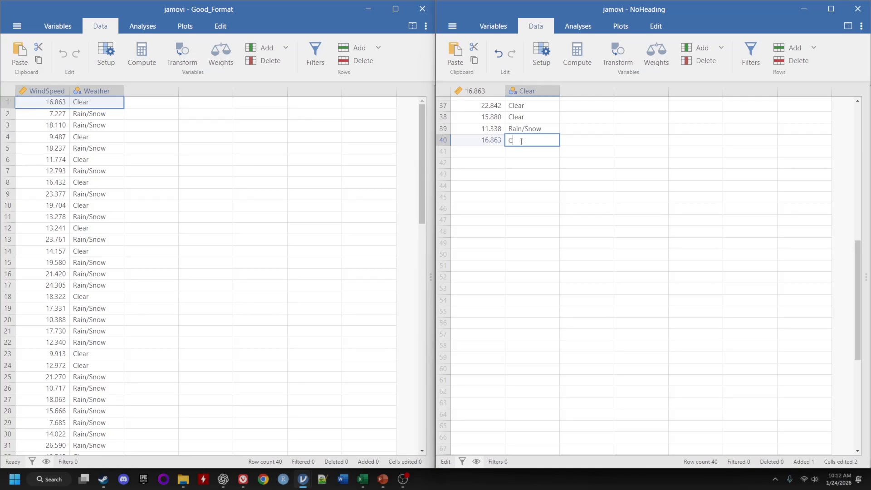
scroll(484, 115, "up", 10)
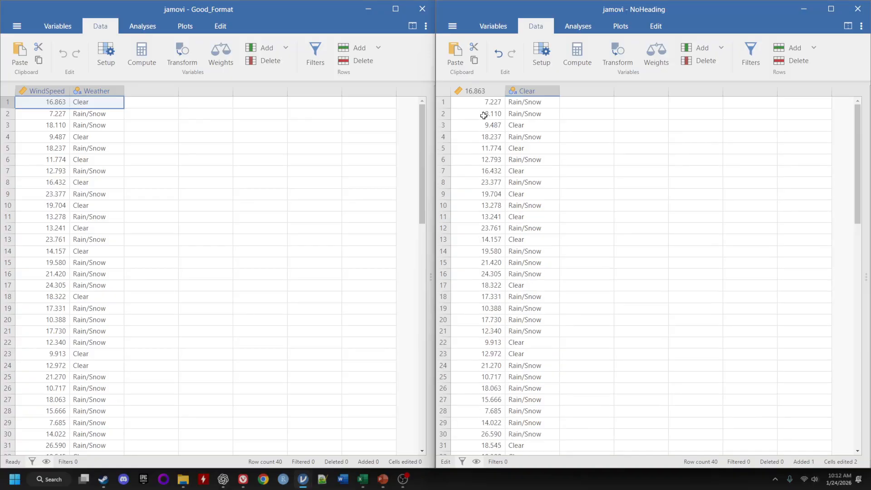
Rename NoHeading's first variable to WindSpeed and its second variable to Weather.
double_click(475, 91)
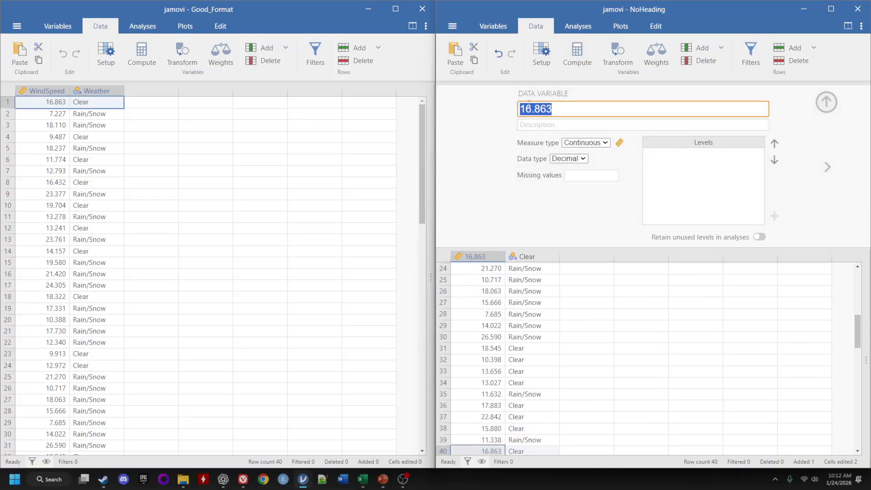
key("BackSpace")
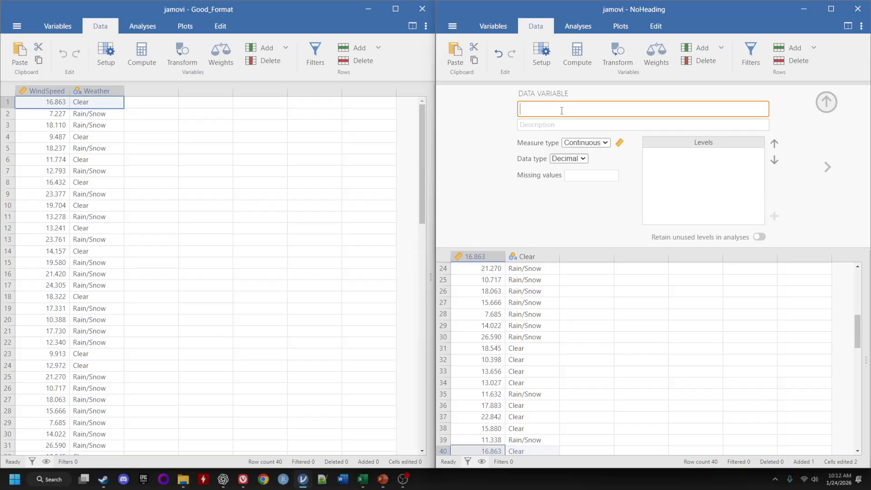
type("WindSpeed")
left_click(536, 263)
double_click(523, 109)
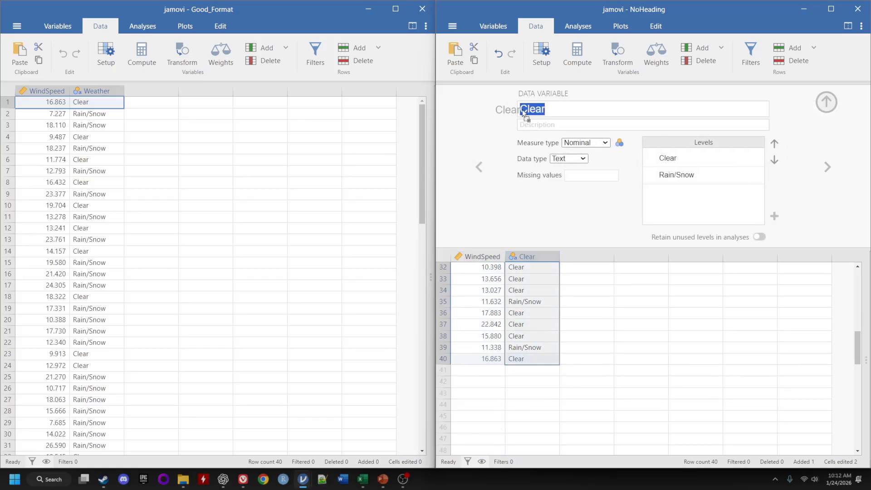
type("Weather")
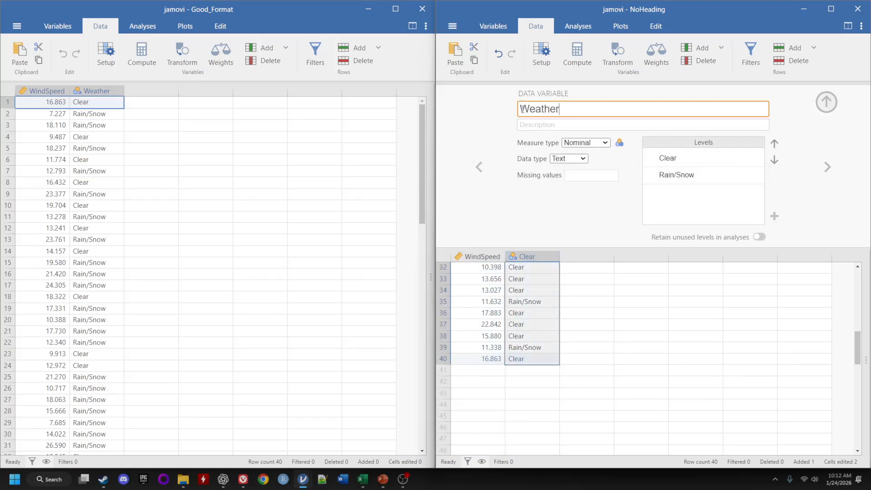
Close the variable setup and scroll through NoHeading's repaired data to compare it with Good_Format.
left_click(825, 102)
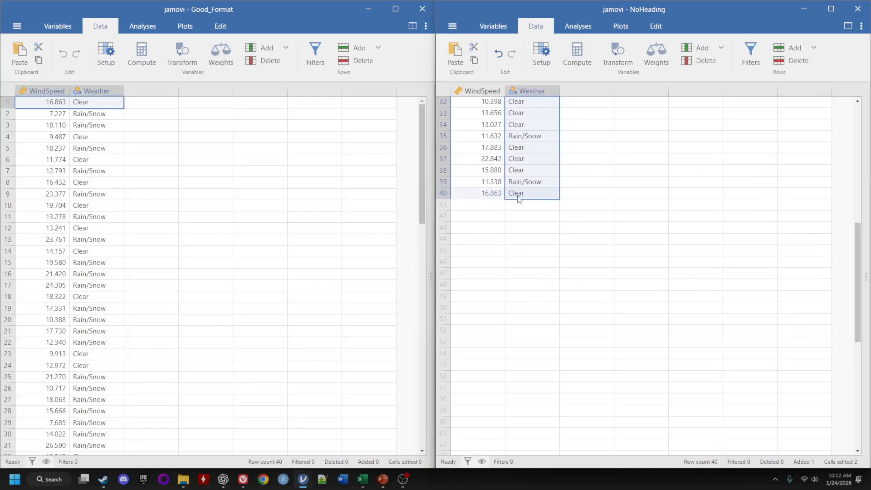
scroll(519, 200, "up", 10)
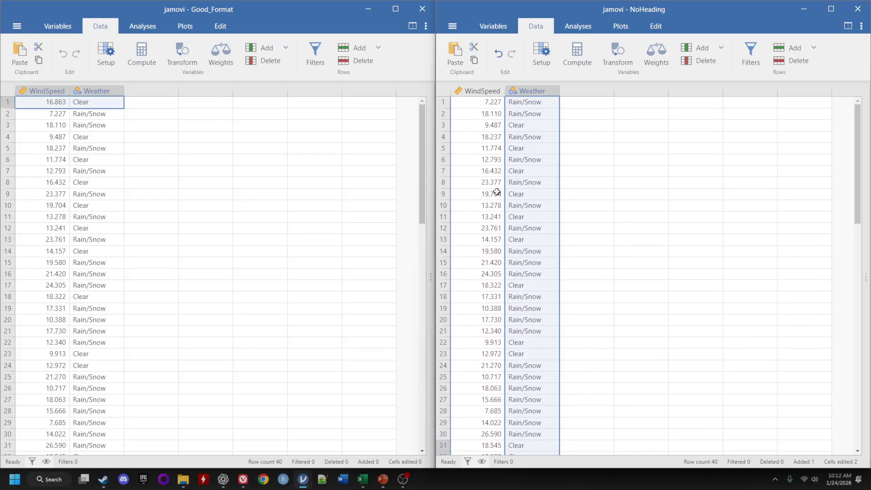
scroll(497, 192, "down", 10)
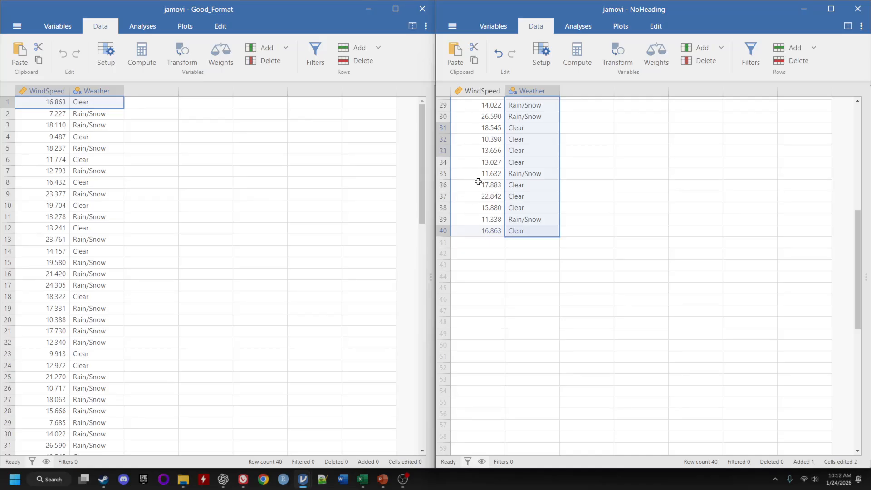
scroll(487, 151, "up", 10)
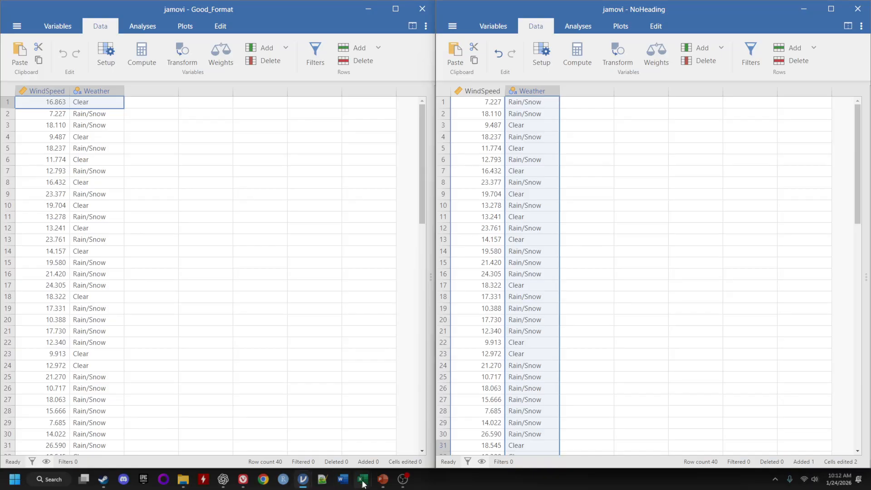
Switch to NoHeading.csv in Excel and insert a blank row above the first data row.
mouse_move(363, 479)
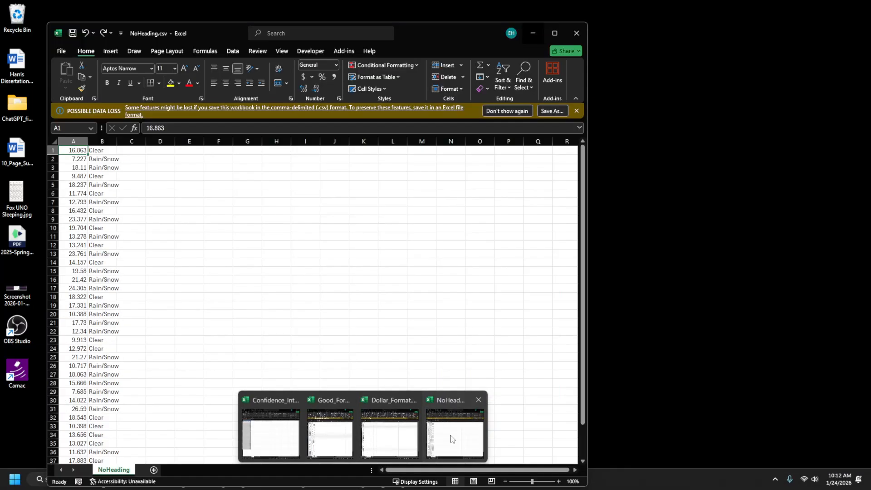
left_click(452, 439)
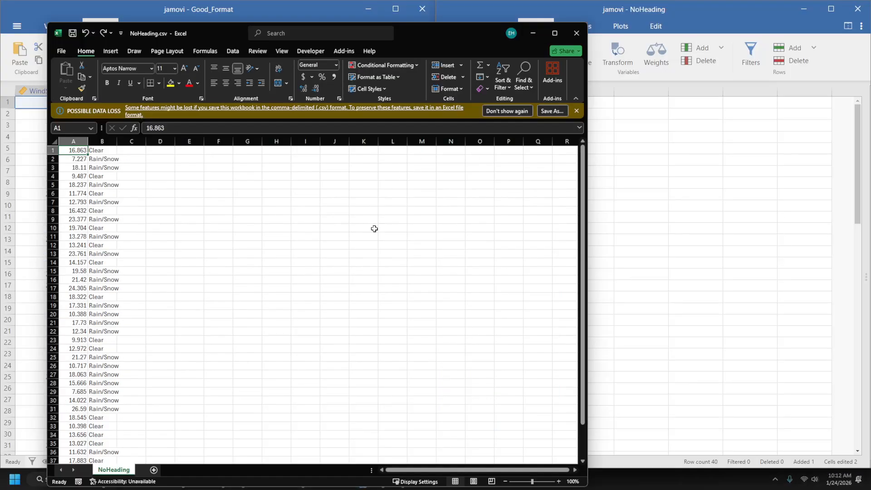
left_click(304, 253)
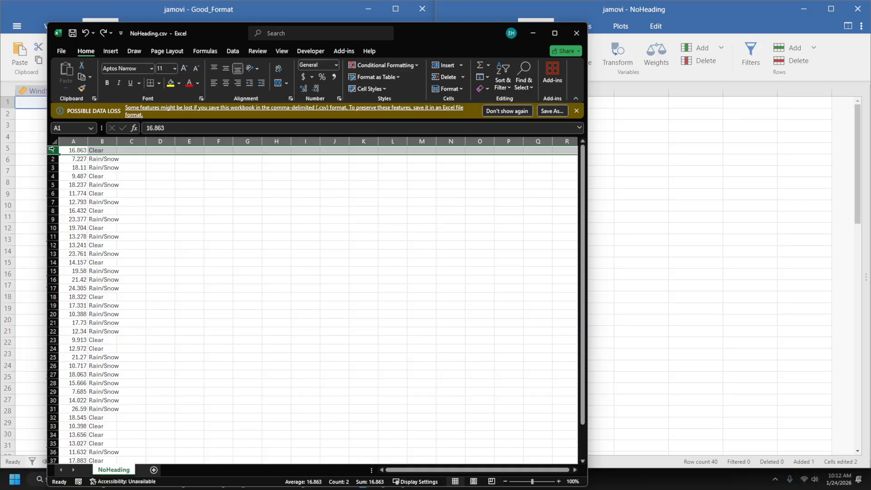
right_click(51, 151)
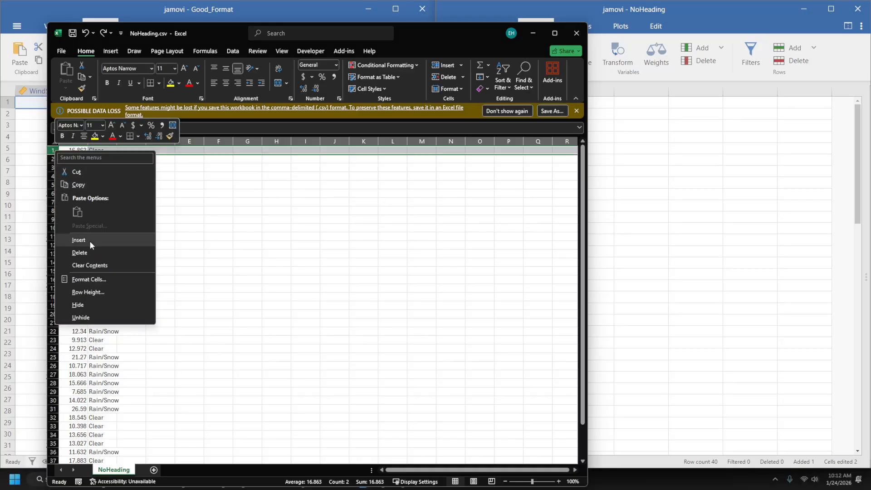
left_click(89, 241)
Enter the headers WindSpeed in cell A1 and Weather in cell B1.
double_click(72, 150)
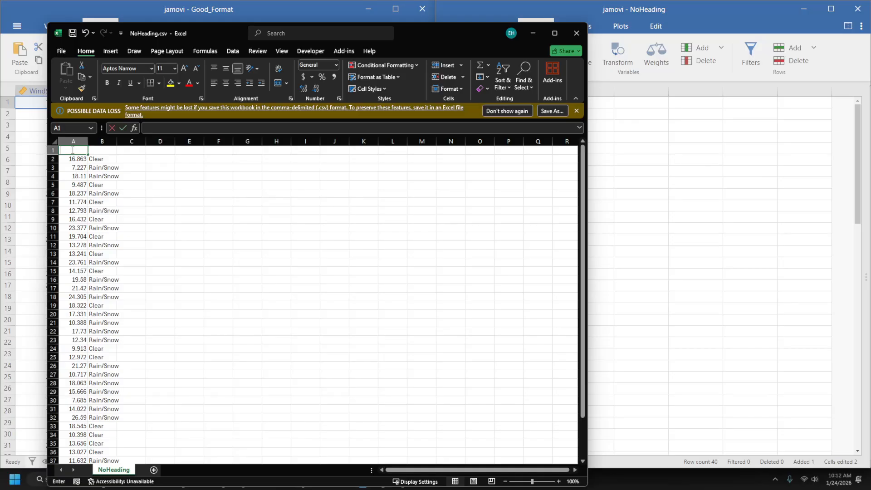
type("Wind")
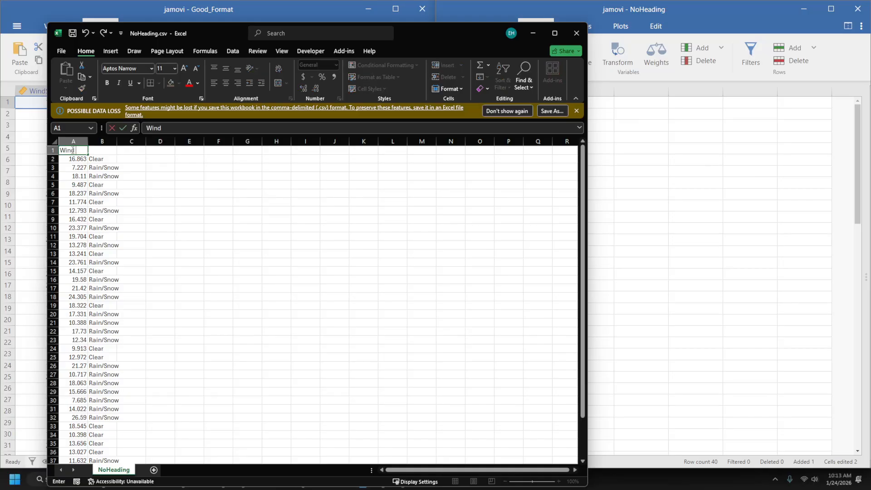
type("Speed")
key("Tab")
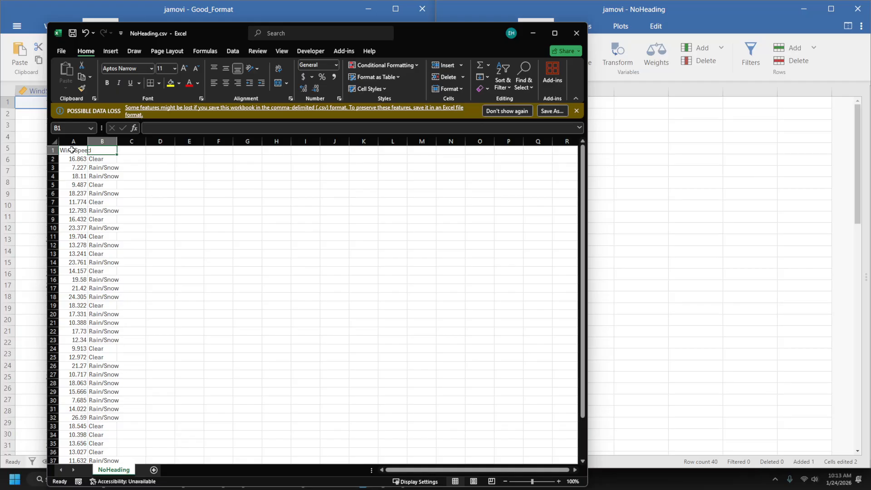
type("Weaqther")
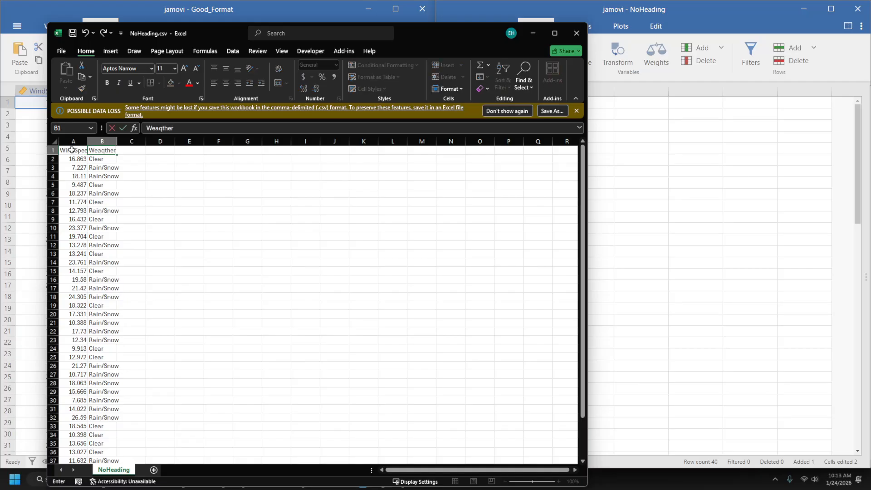
key("BackSpace")
key("BackSpace")
key("BackSpace")
key("BackSpace")
key("BackSpace")
type("ther")
left_click(169, 263)
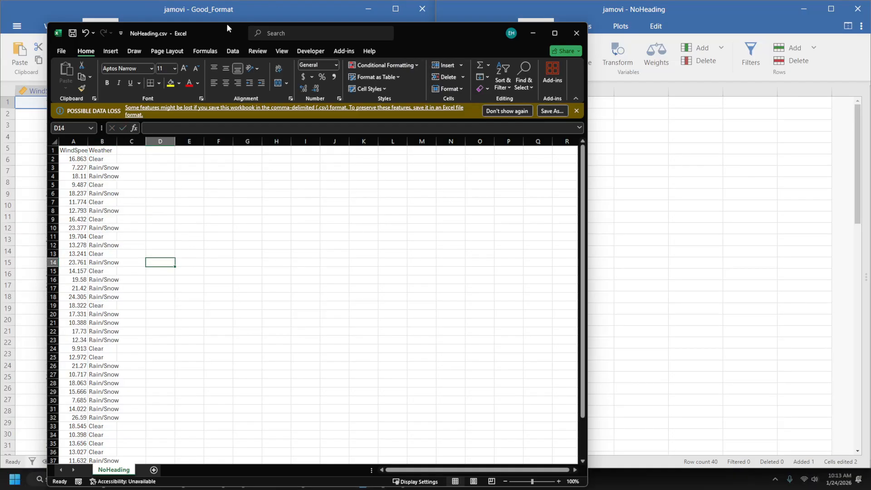
Snap the Excel window to the right half beside the Good_Format window.
left_click_drag(212, 30, 475, 11)
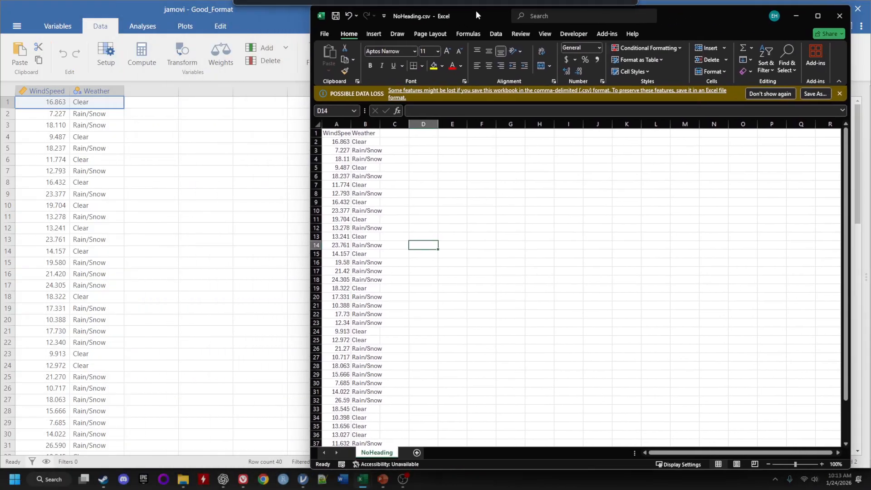
left_click(235, 163)
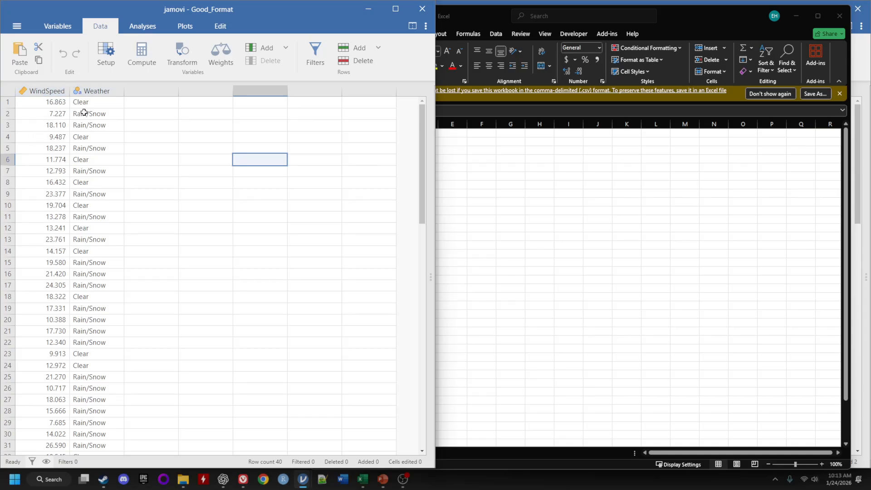
left_click(559, 195)
Delete the inserted header row from the Excel sheet.
left_click(316, 133)
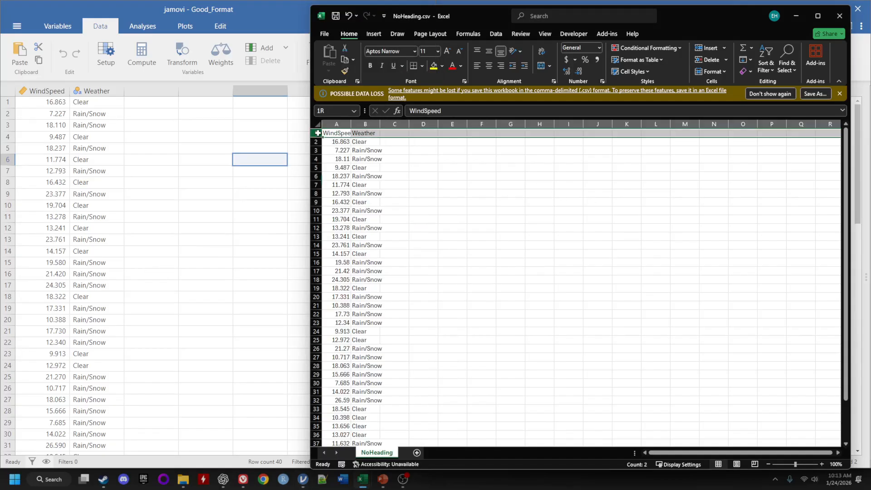
right_click(316, 133)
left_click(355, 233)
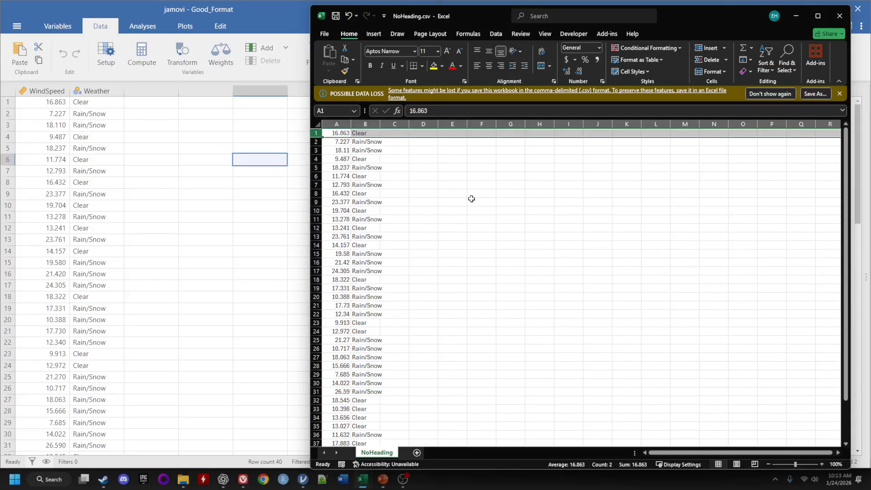
Copy both data columns of NoHeading.csv from row 1 down to the last row.
left_click(471, 199)
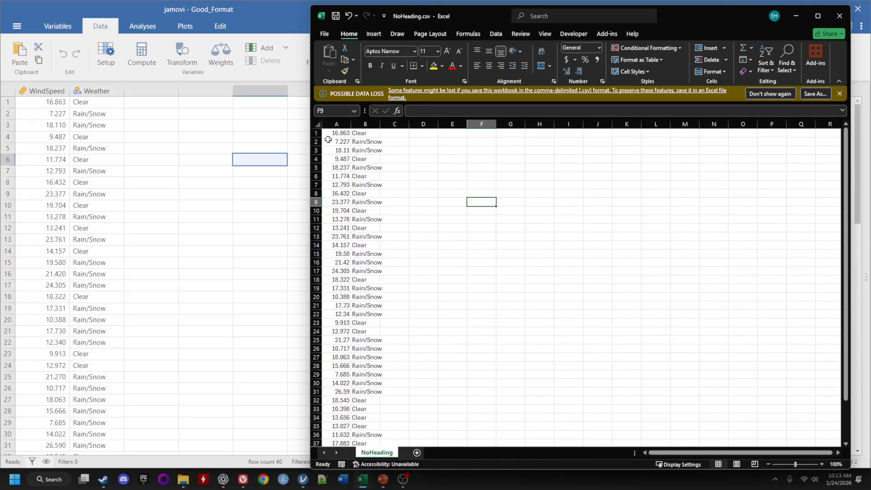
left_click_drag(330, 133, 364, 133)
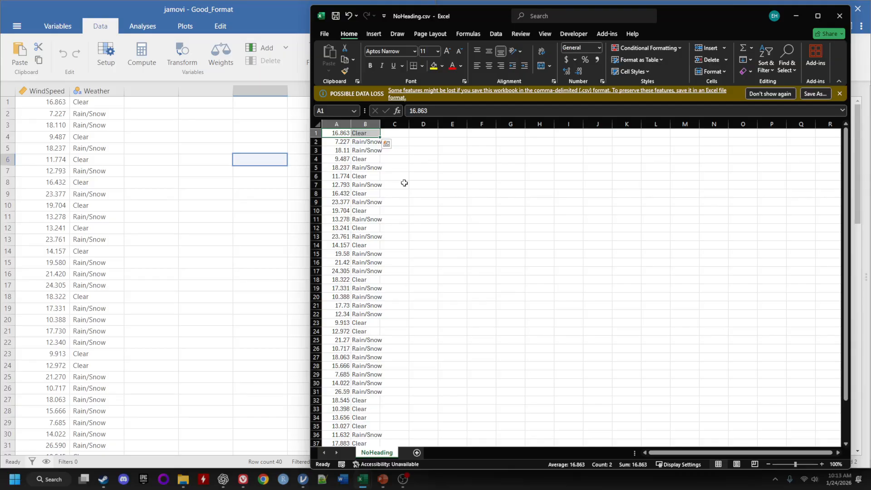
key("ctrl+shift+Down")
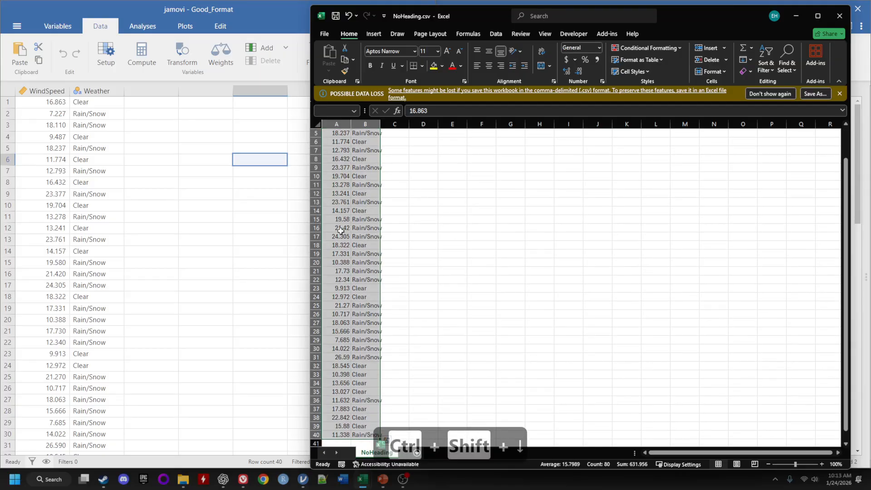
key("ctrl+c")
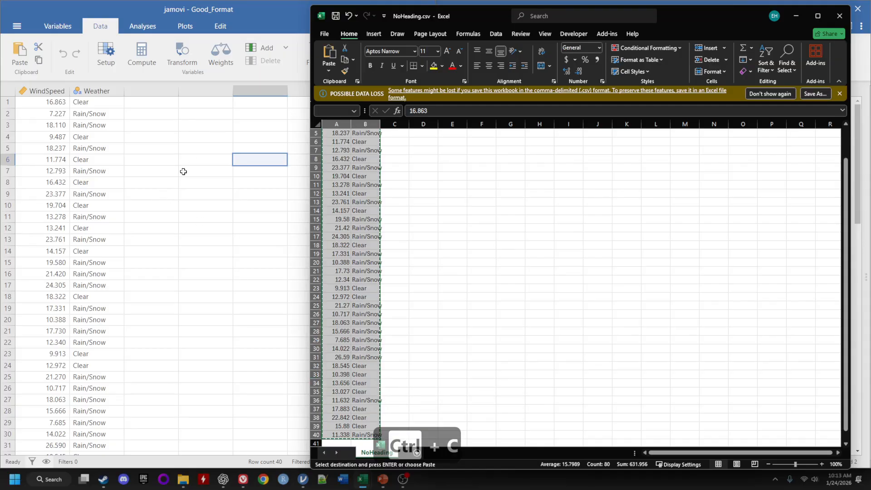
Paste the copied data into Good_Format starting at the first row of the first empty column.
left_click_drag(190, 150, 189, 138)
left_click(140, 102)
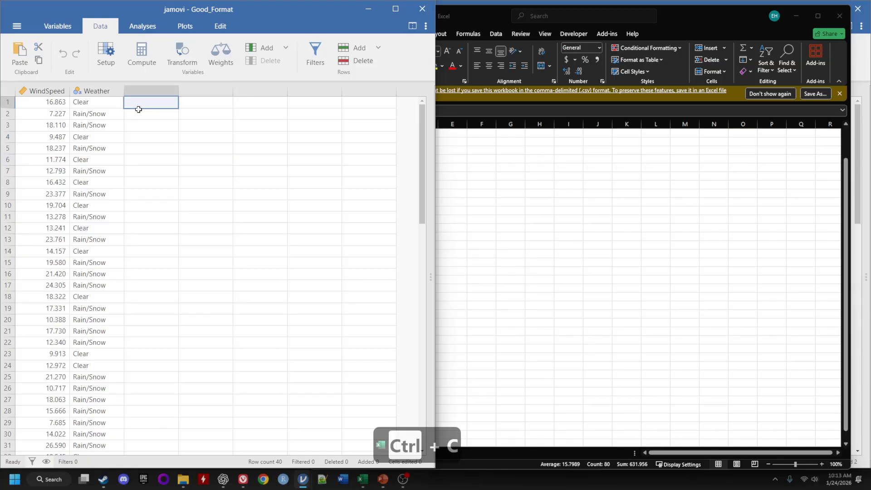
right_click(151, 106)
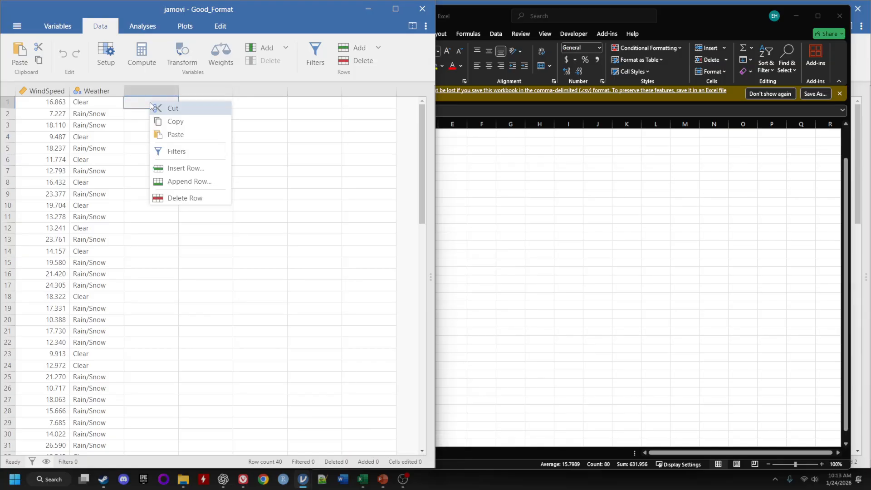
left_click(176, 134)
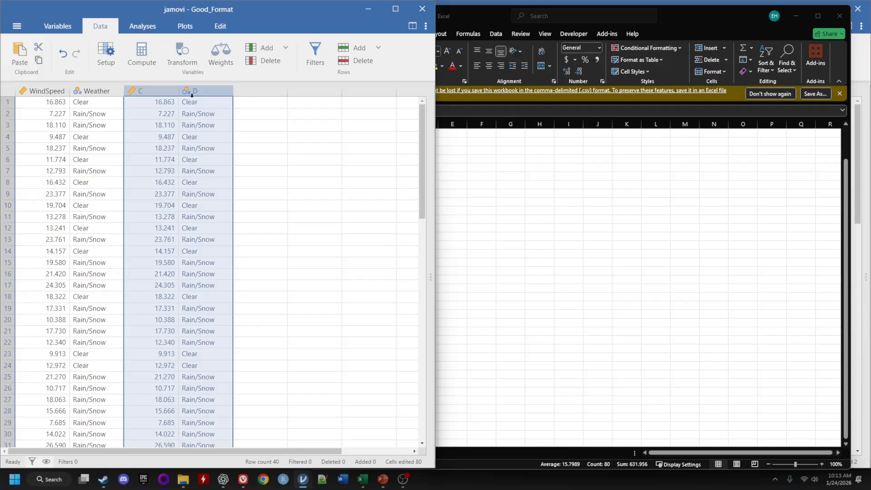
Open the setup of pasted column C and inspect its measure type options.
double_click(151, 90)
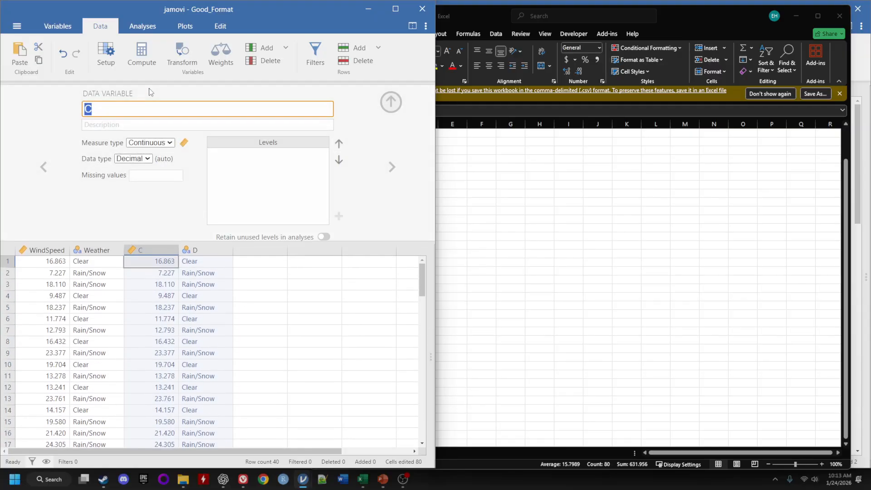
left_click(168, 141)
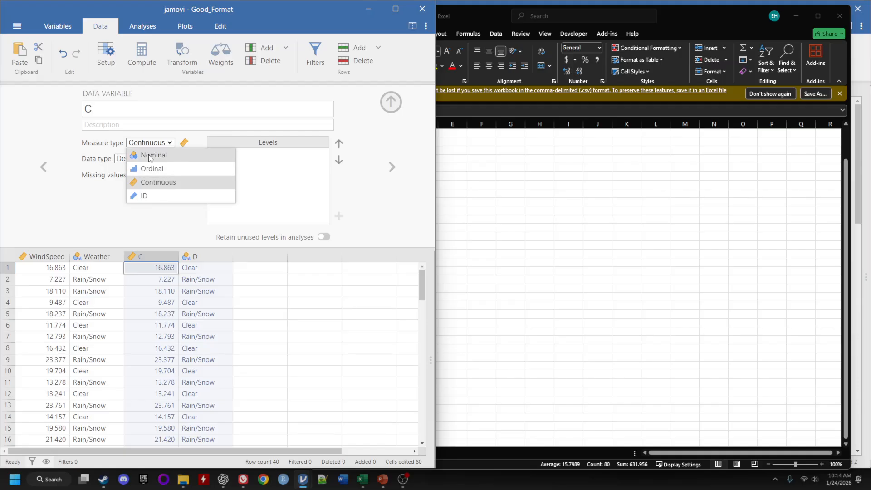
left_click(100, 207)
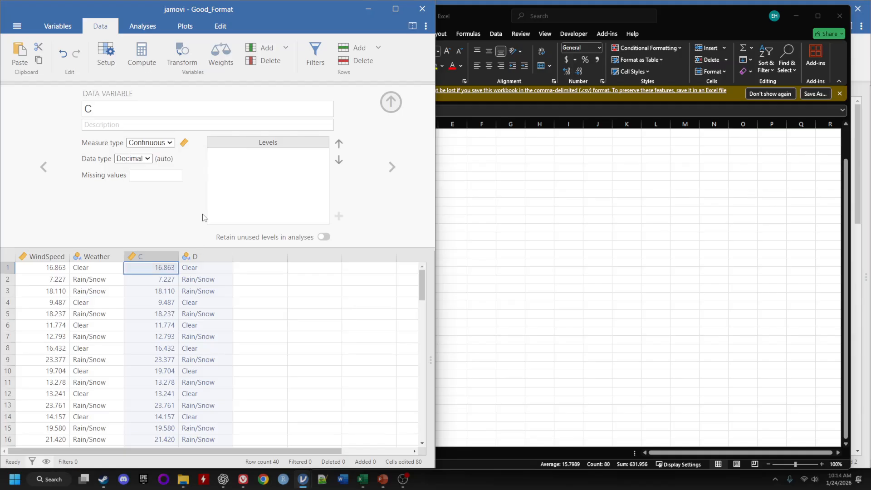
Move the Rain/Snow level above Clear in column D's levels and close the setup.
left_click(200, 259)
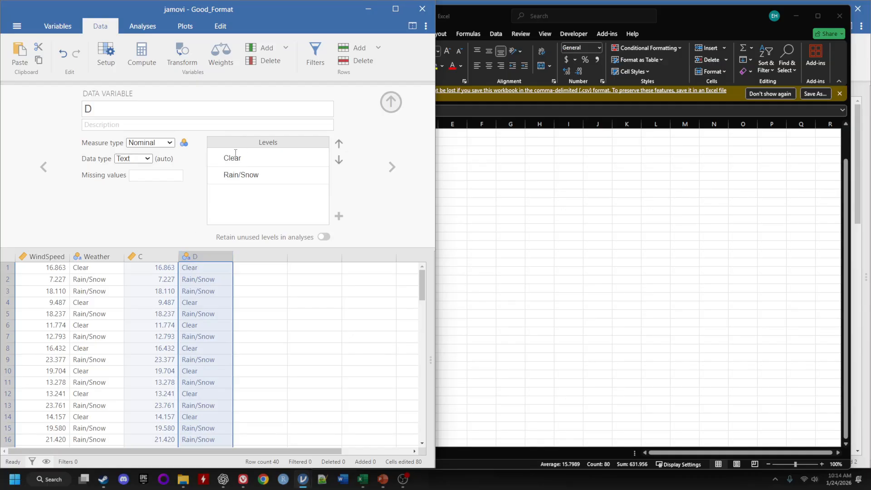
left_click(232, 174)
left_click(226, 159)
left_click(270, 176)
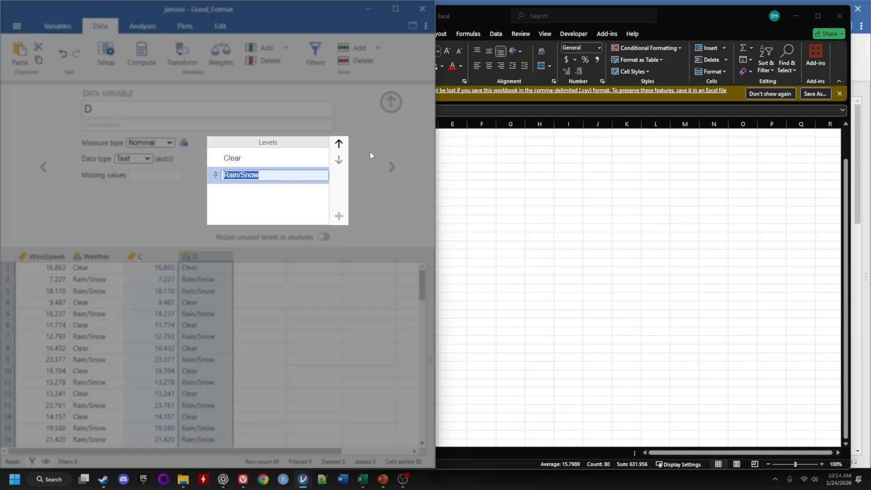
left_click(339, 144)
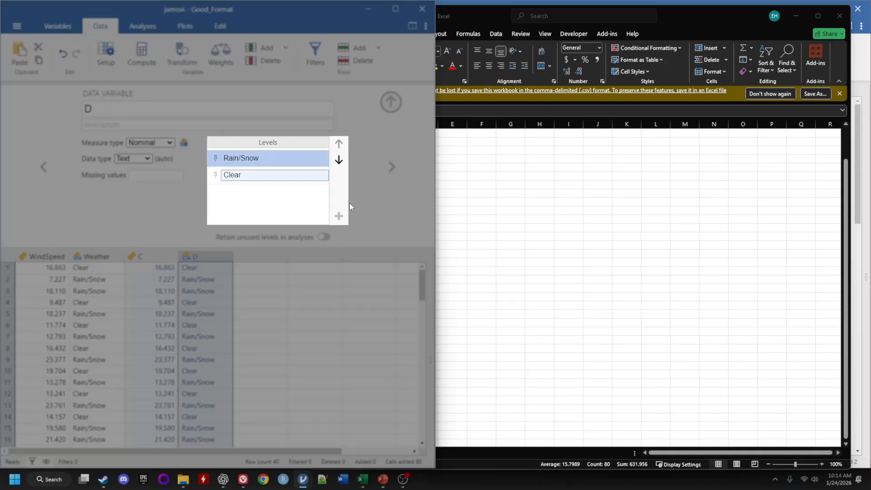
left_click(401, 222)
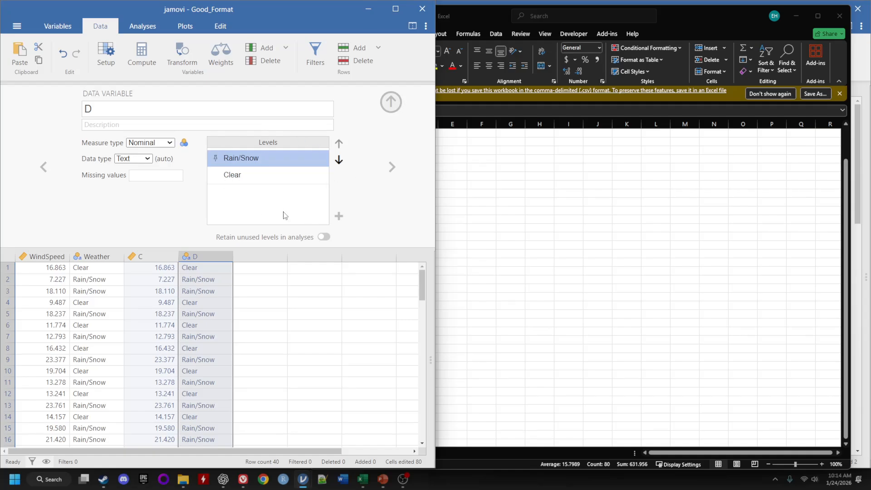
left_click(391, 102)
left_click(305, 241)
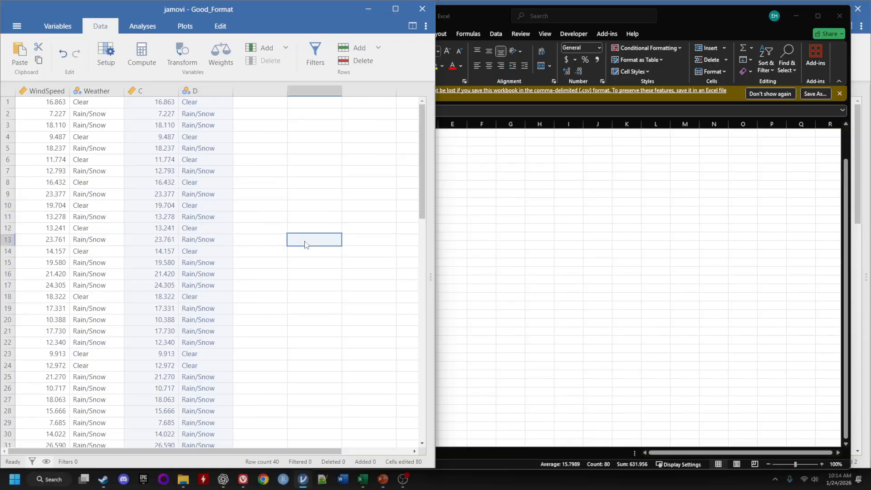
left_click(302, 169)
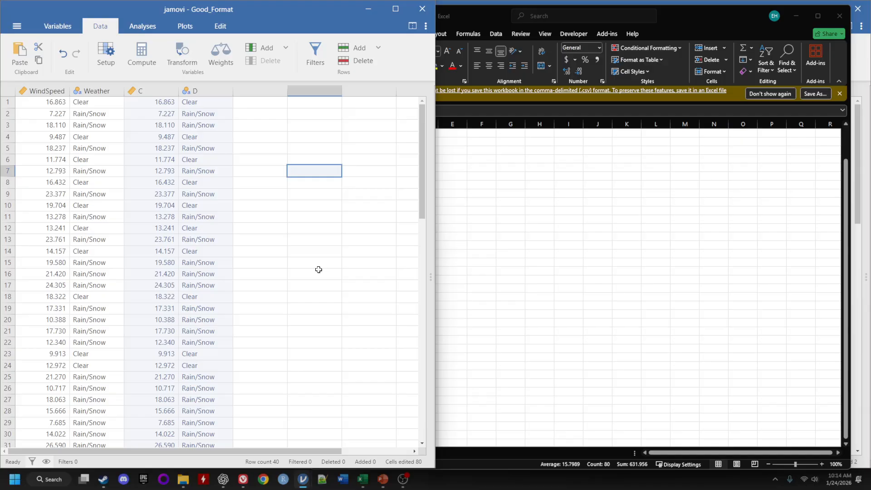
Open Dollar_Format.csv from the Downloads folder in jamovi.
left_click(16, 27)
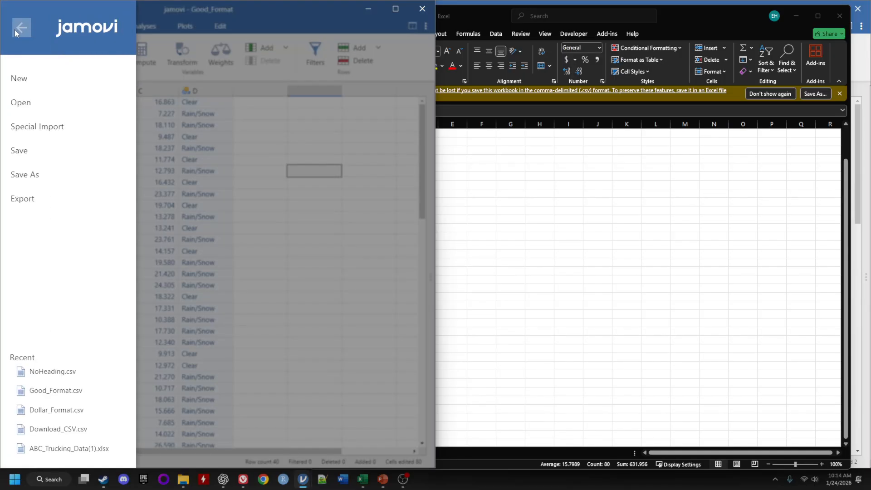
left_click(21, 103)
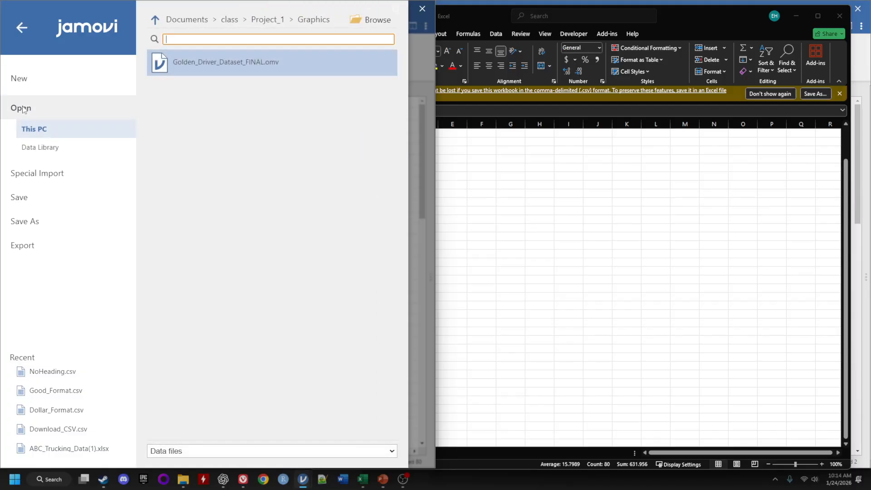
left_click(369, 10)
left_click(303, 479)
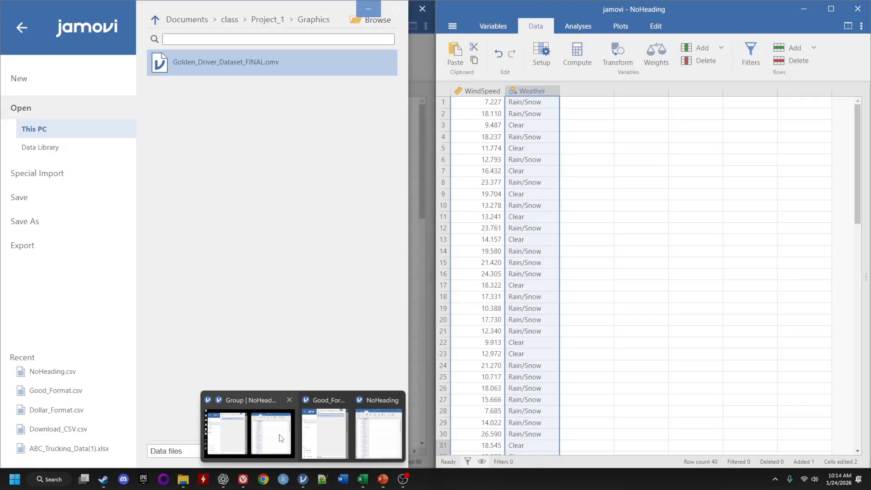
left_click(321, 431)
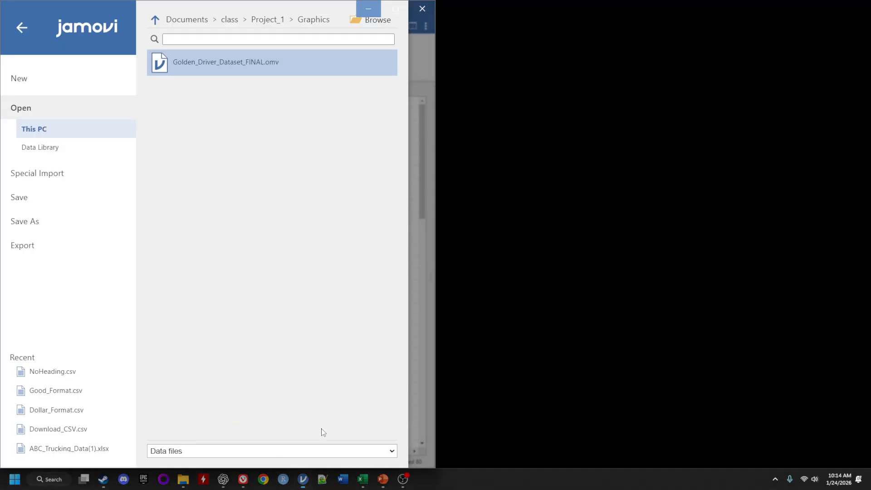
left_click(364, 19)
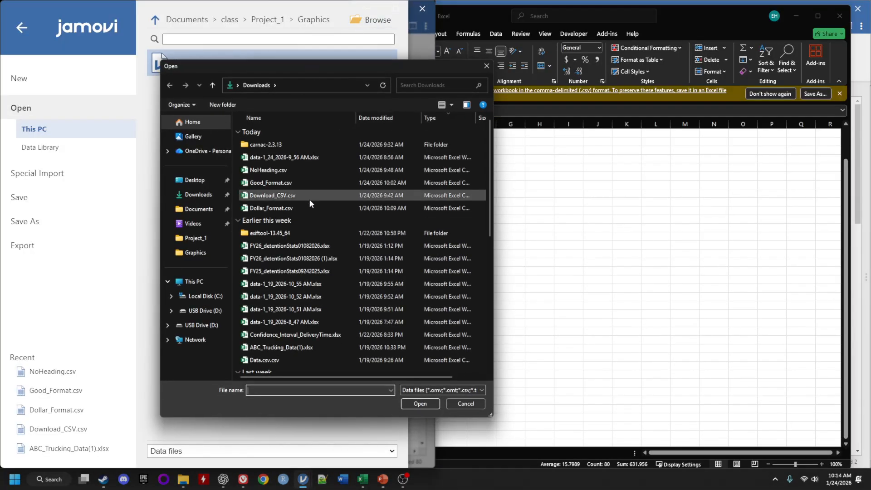
left_click(276, 210)
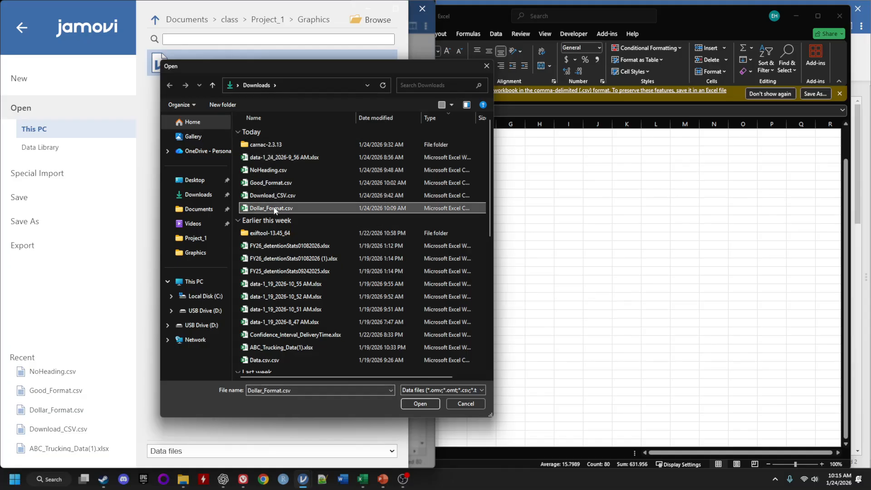
left_click(420, 404)
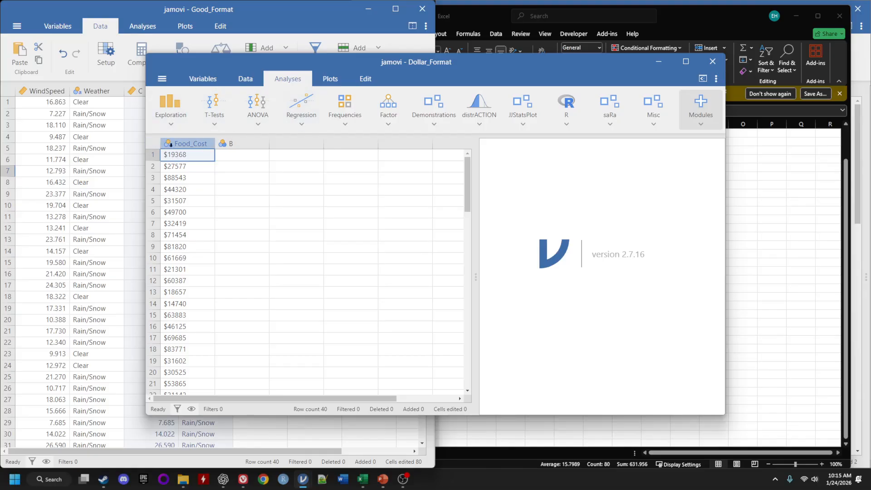
Try the Continuous and Nominal measure types and the Integer data type on the Food_Cost column.
double_click(202, 144)
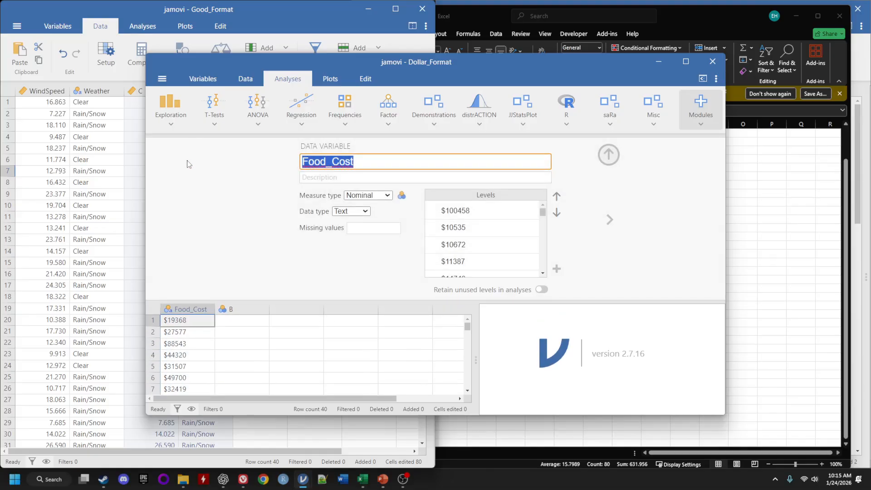
left_click(385, 195)
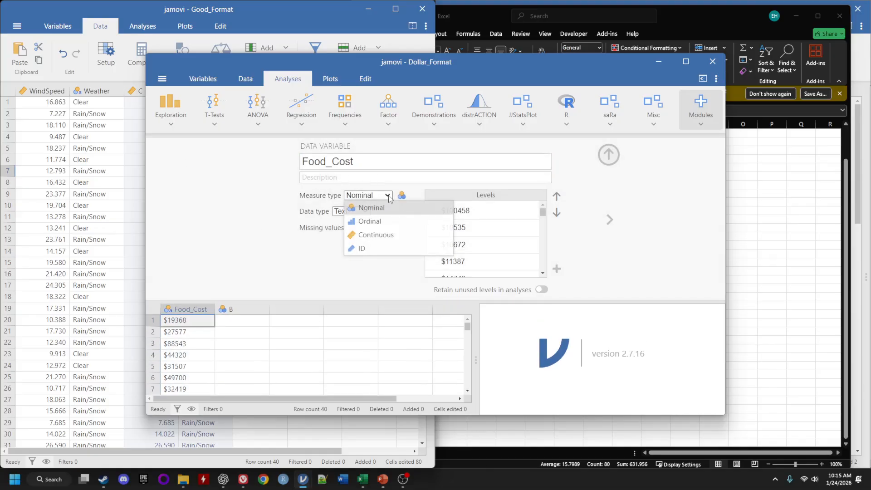
left_click(377, 235)
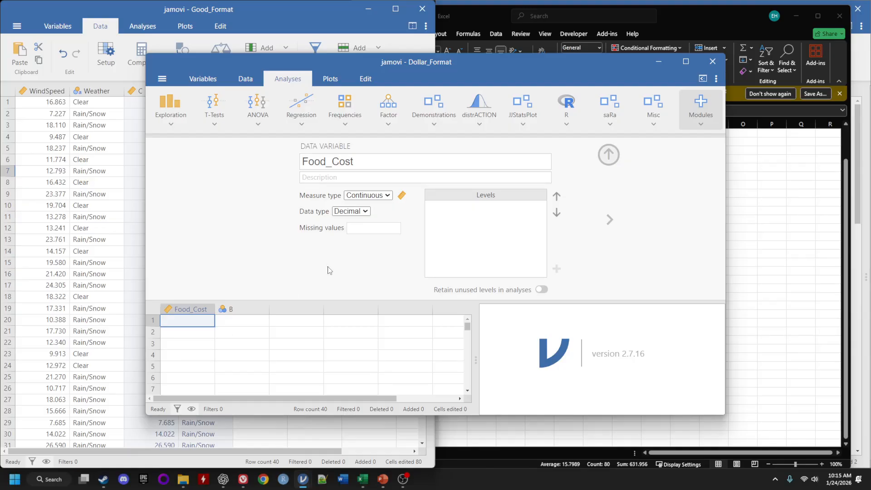
left_click(388, 195)
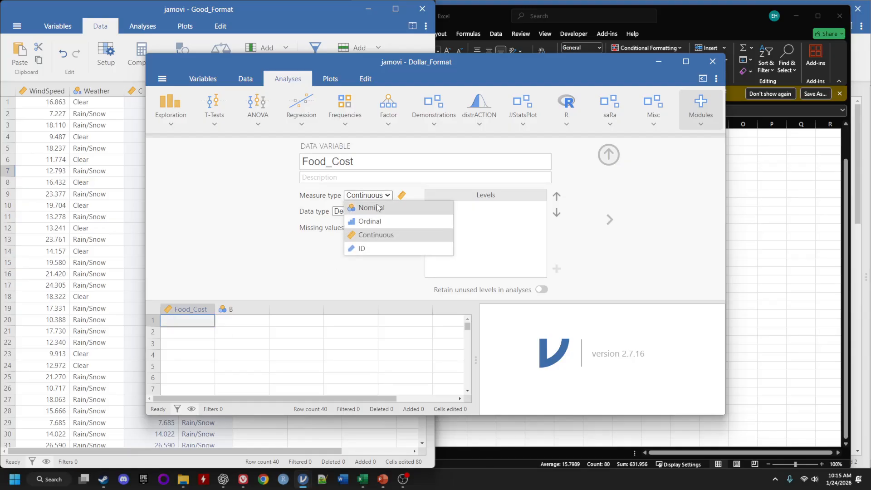
left_click(377, 207)
left_click(362, 212)
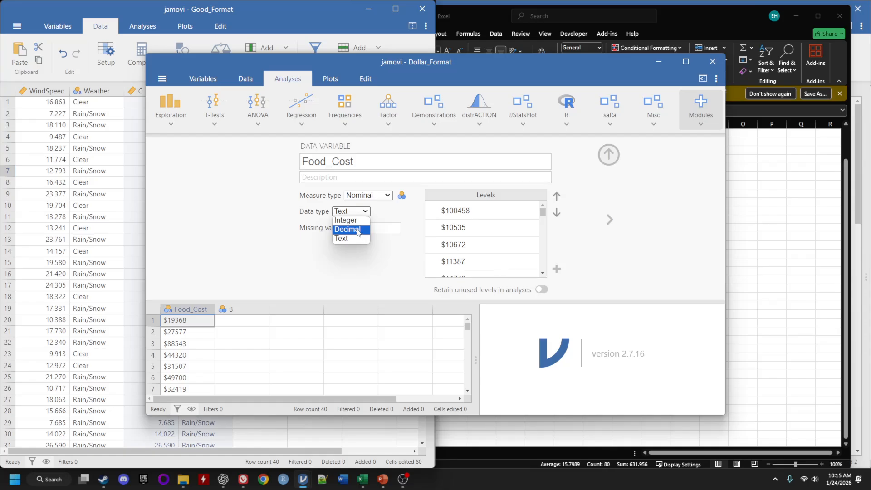
left_click(356, 220)
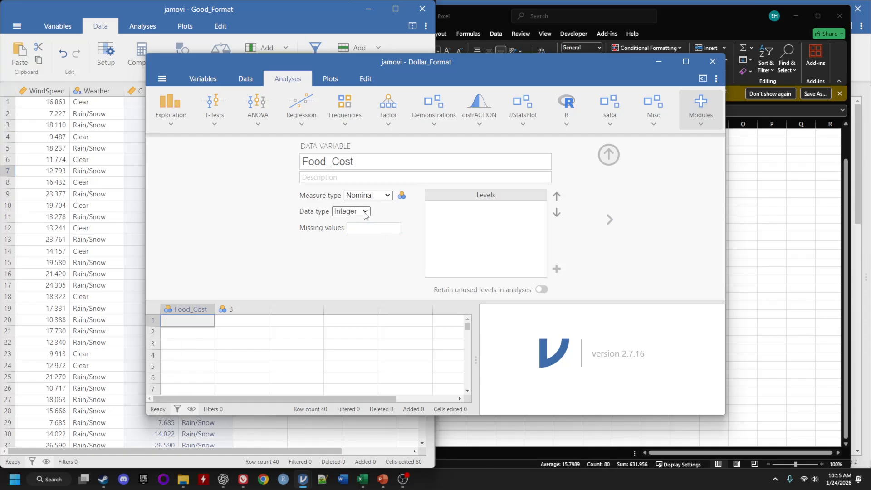
Try the Continuous, Ordinal and ID measure types on Food_Cost, finishing with Continuous and Decimal.
left_click(366, 213)
left_click(388, 195)
left_click(364, 228)
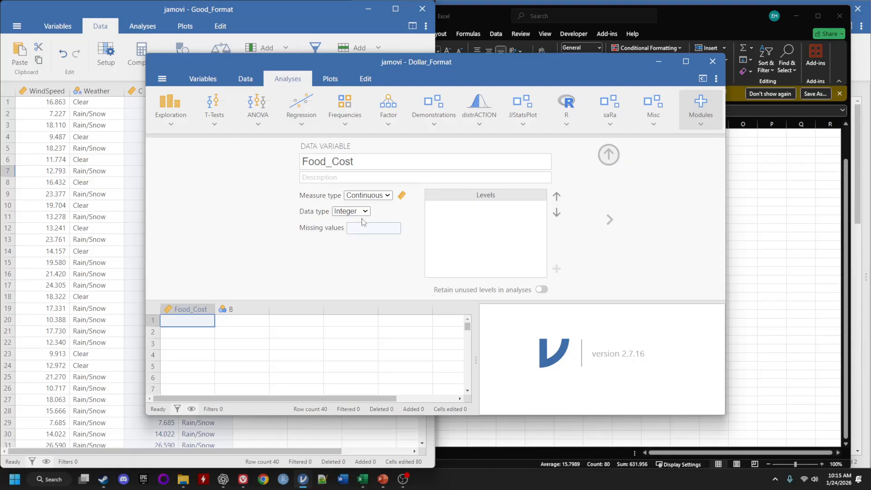
left_click(363, 211)
left_click(358, 229)
left_click(384, 196)
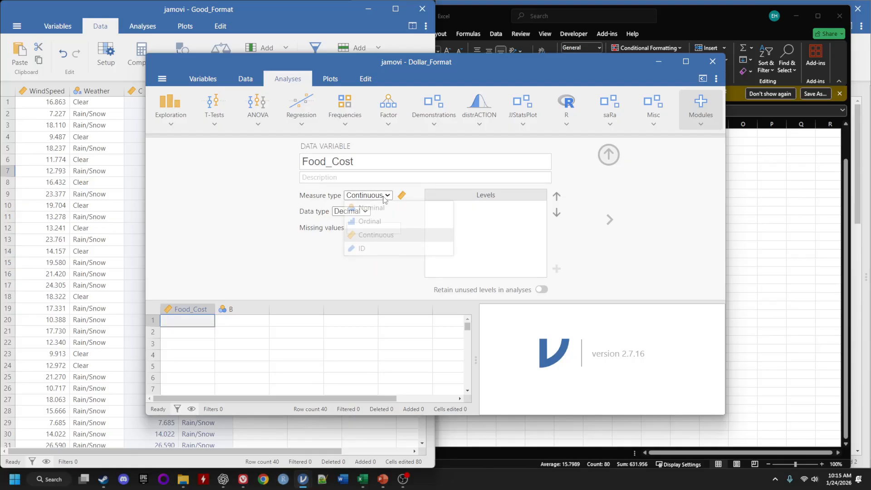
left_click(382, 221)
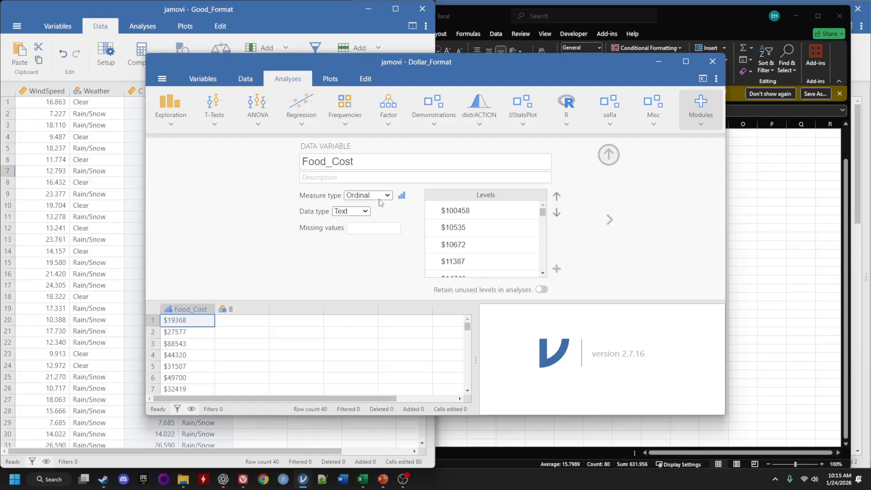
left_click(382, 195)
left_click(375, 246)
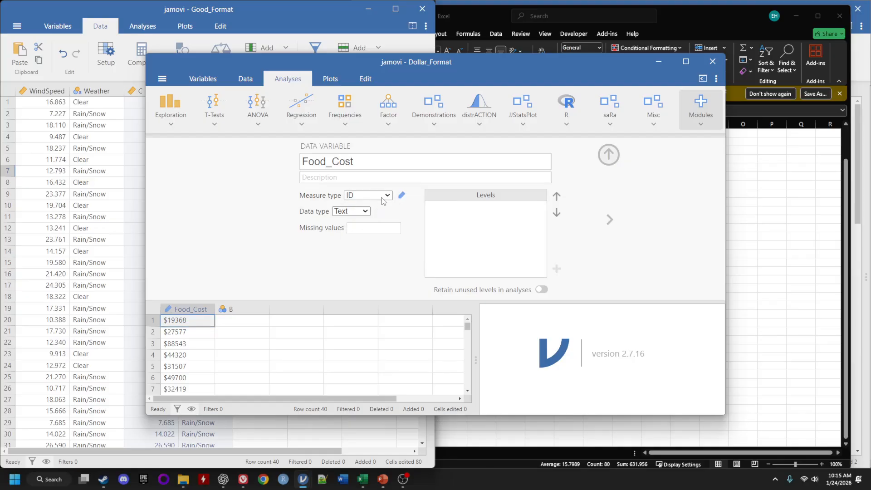
left_click(385, 196)
left_click(377, 234)
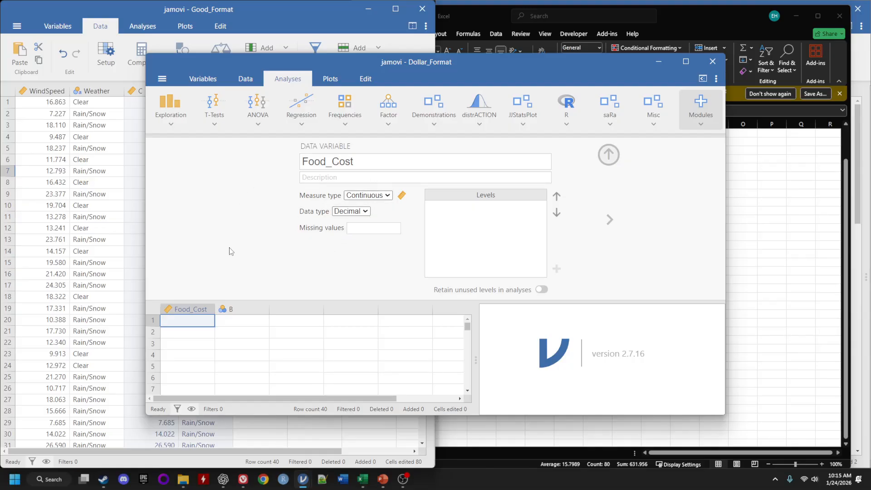
Close the Dollar_Format jamovi window without saving changes.
left_click(712, 64)
left_click(393, 234)
left_click(543, 247)
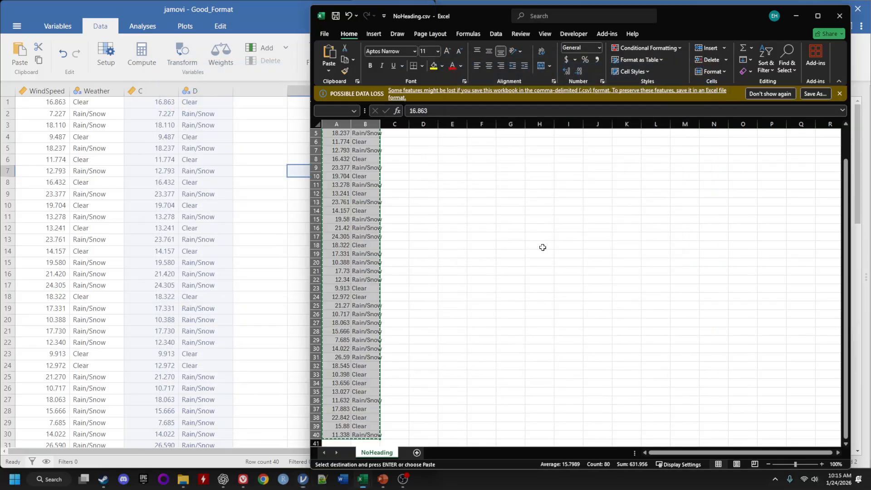
Switch to Dollar_Format.csv in Excel.
left_click(797, 17)
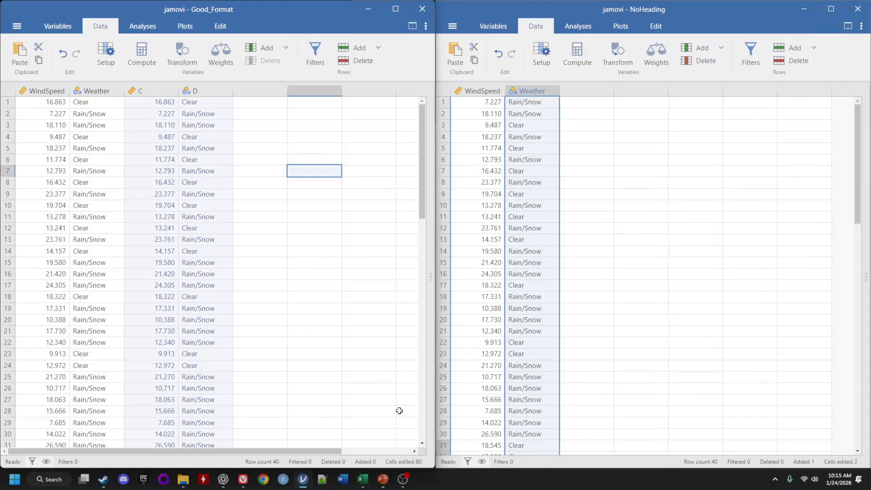
mouse_move(362, 478)
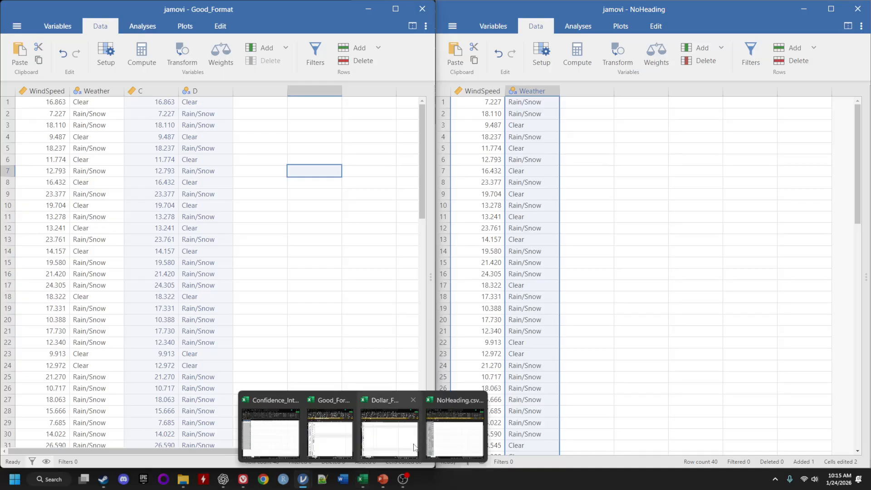
left_click(389, 426)
left_click(438, 240)
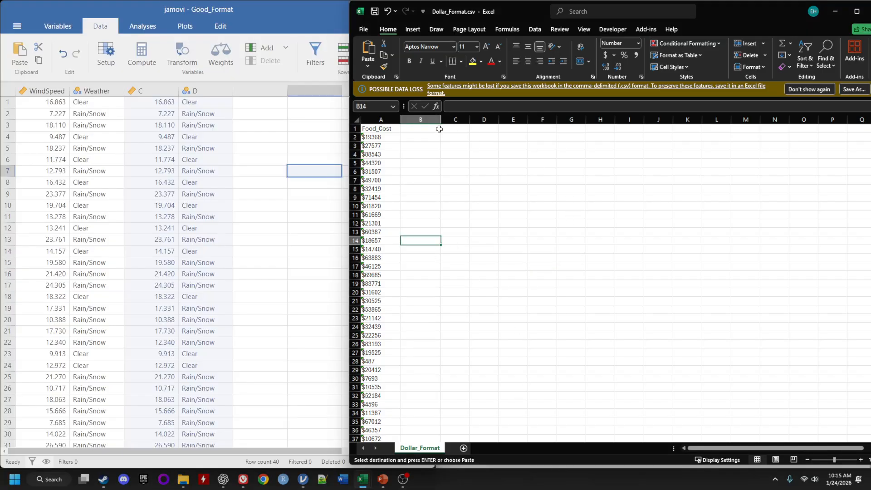
Convert the Food_Cost values stored as text to numbers and save Dollar_Format.csv.
left_click(370, 137)
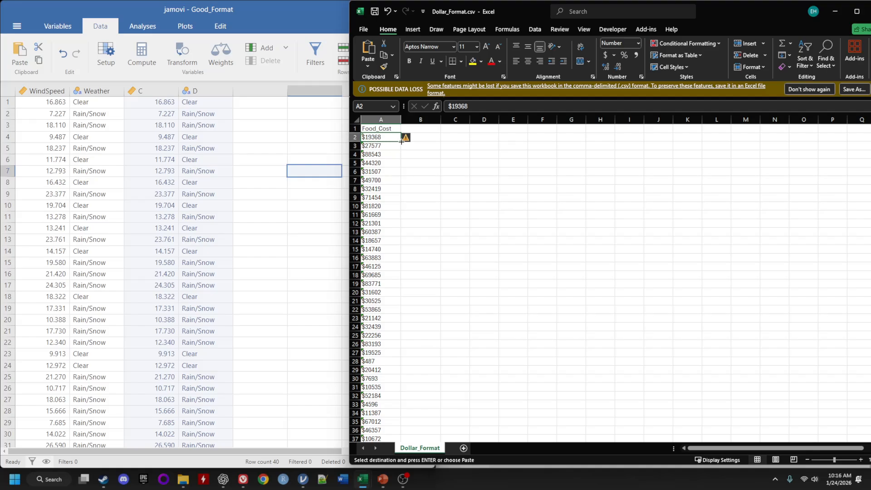
mouse_move(408, 139)
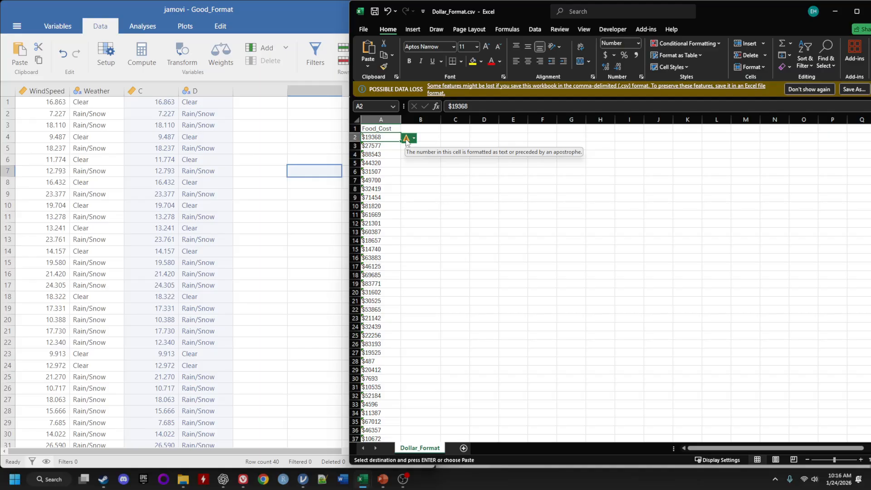
left_click(414, 138)
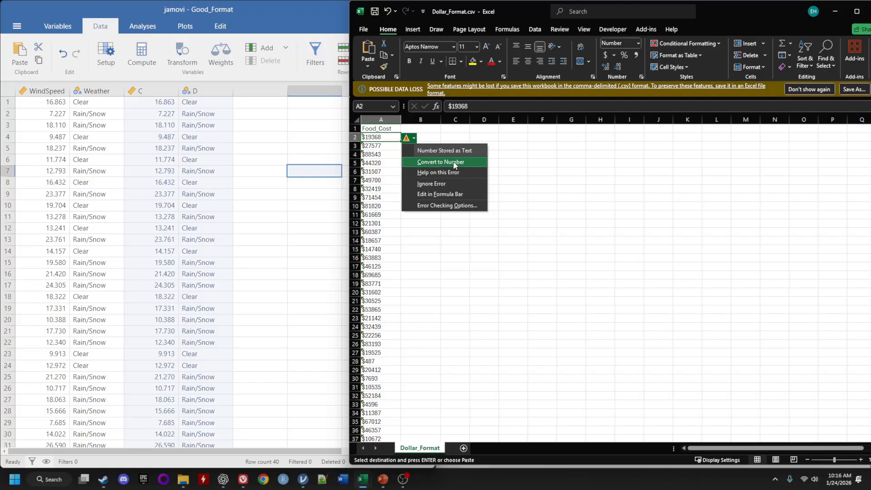
left_click(566, 216)
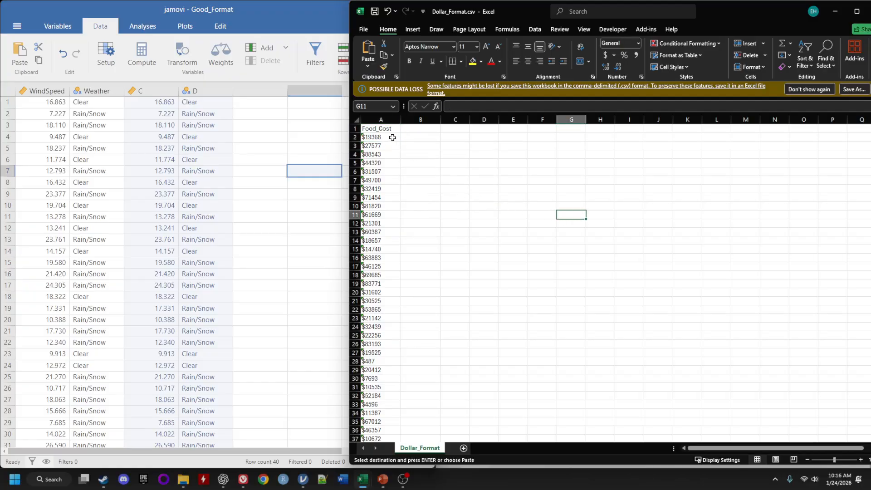
left_click_drag(389, 138, 389, 185)
left_click_drag(397, 384, 382, 422)
scroll(391, 239, "up", 2)
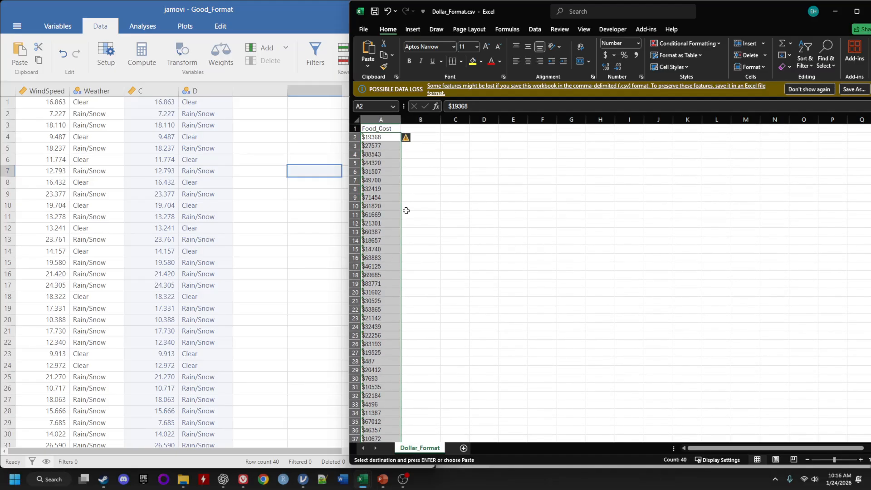
left_click(407, 140)
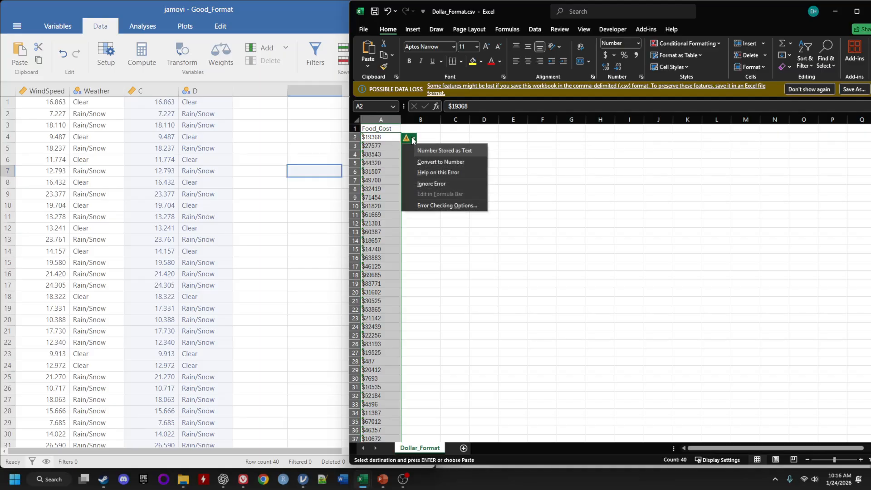
left_click(441, 163)
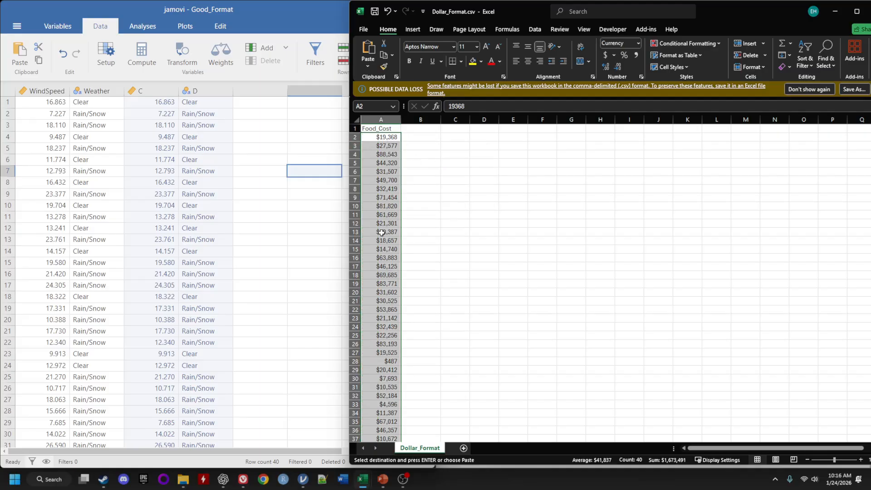
left_click(429, 224)
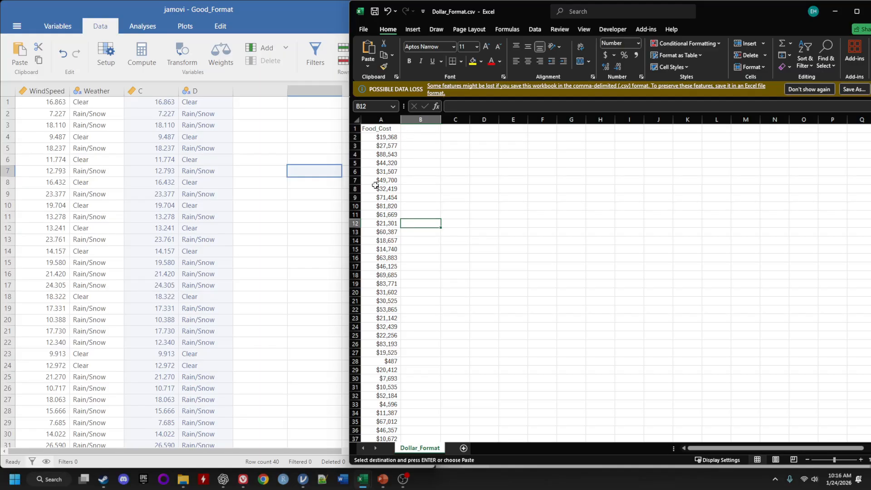
left_click(374, 14)
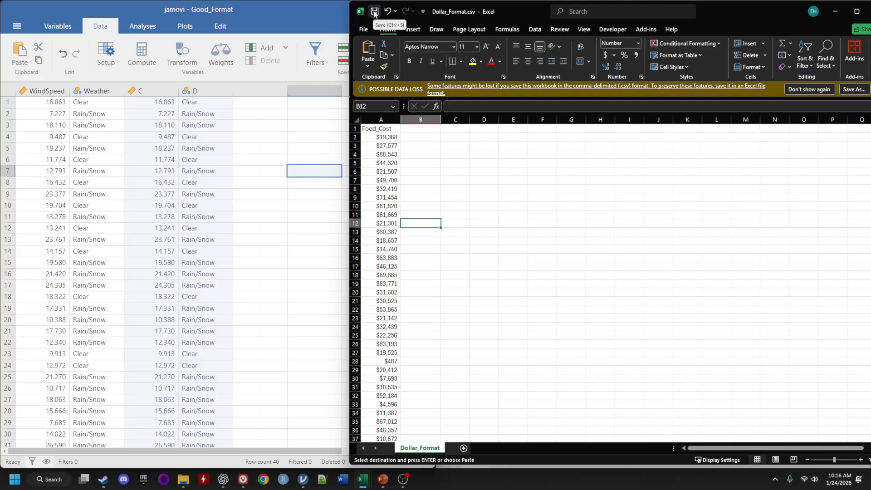
Open Dollar_Format.csv from the Downloads folder in jamovi.
left_click(254, 117)
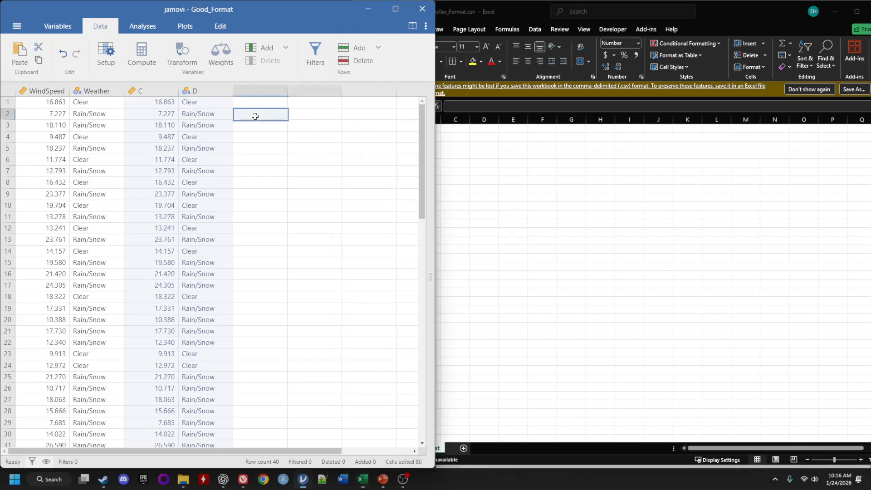
left_click(16, 28)
left_click(24, 107)
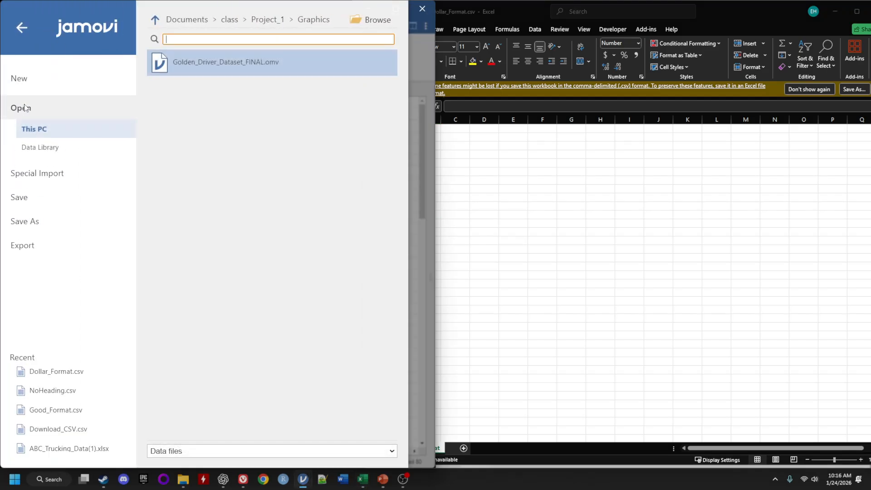
left_click(357, 20)
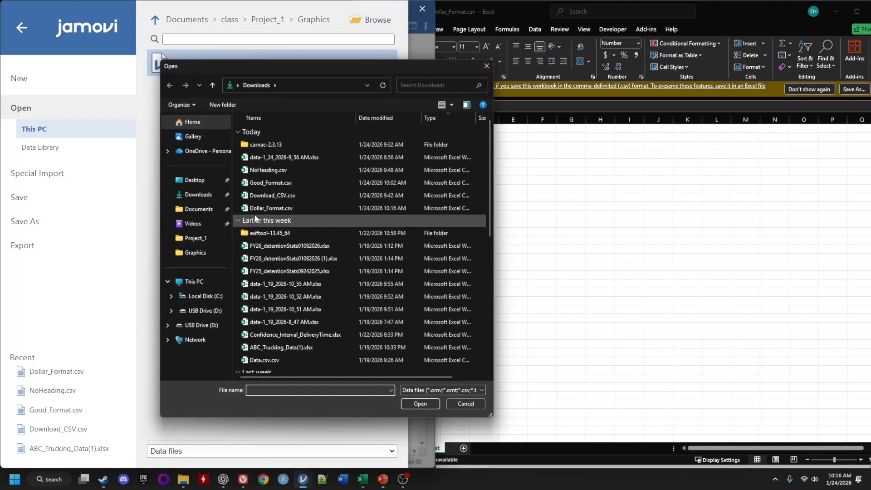
left_click(272, 208)
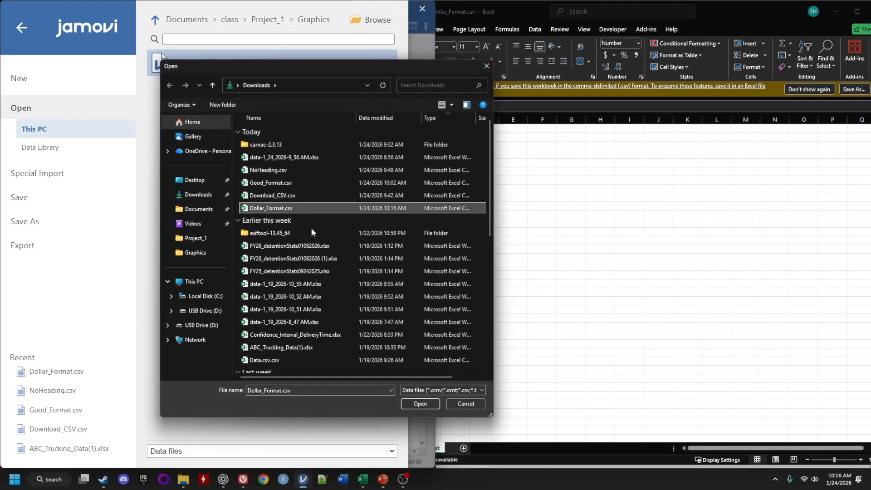
left_click(421, 405)
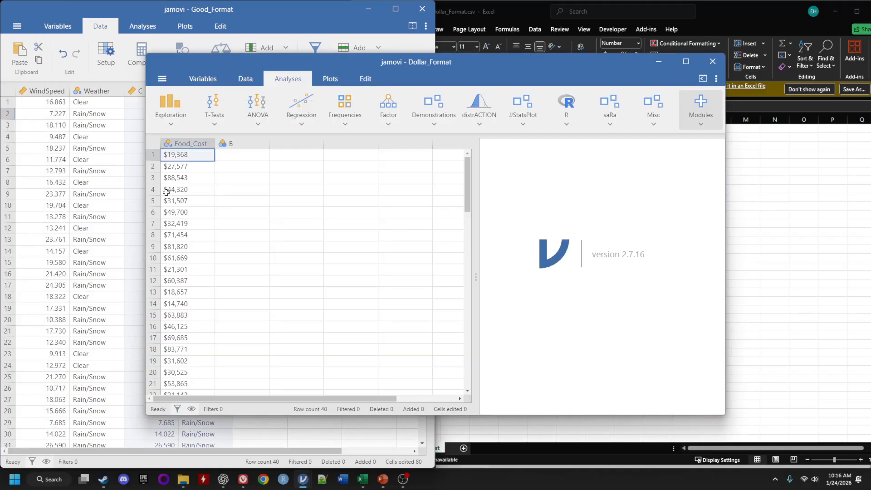
Try the Decimal and Integer data types for Food_Cost and open its missing values settings.
double_click(184, 143)
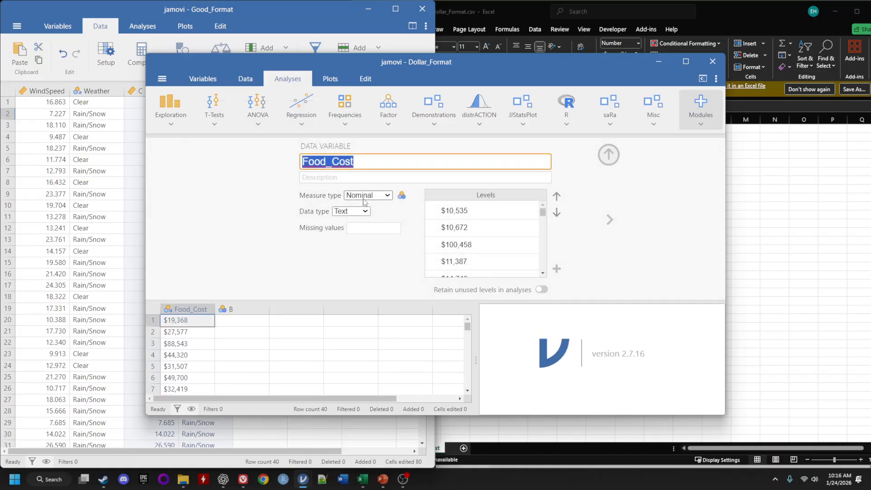
left_click(368, 211)
left_click(366, 230)
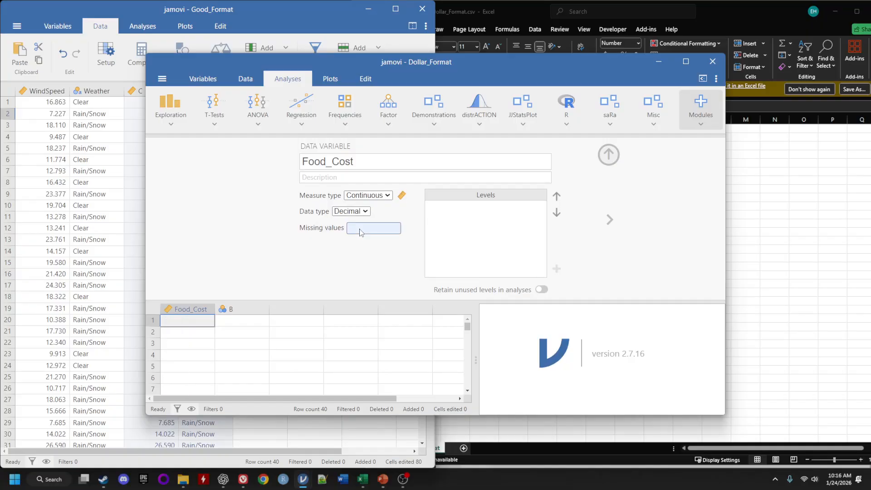
left_click(357, 212)
left_click(354, 223)
left_click(374, 197)
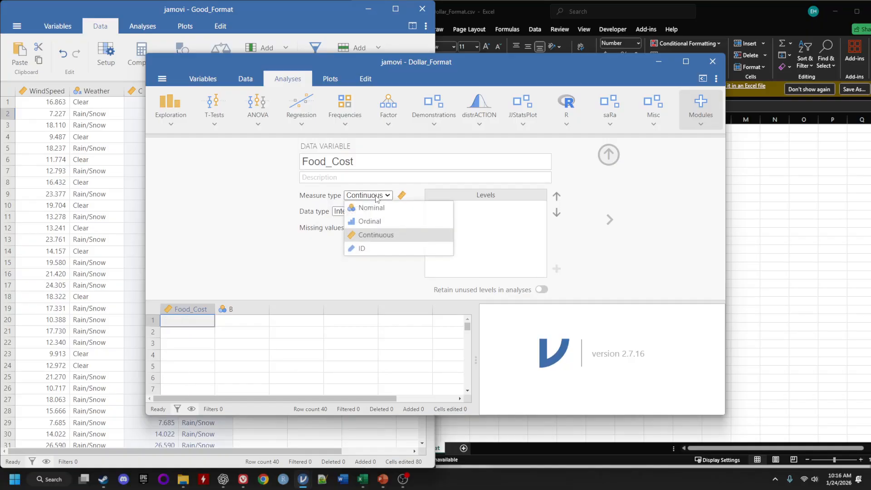
left_click(310, 228)
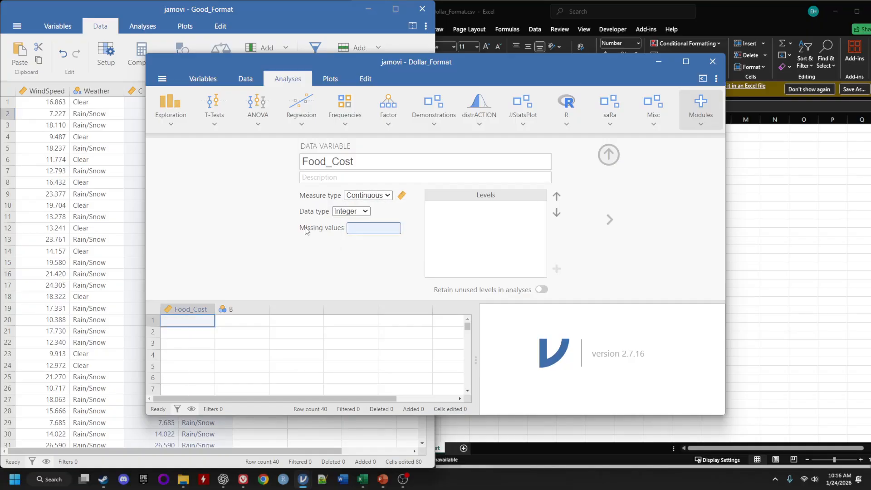
Close the Dollar_Format window without saving and return to the Excel workbook.
left_click(711, 67)
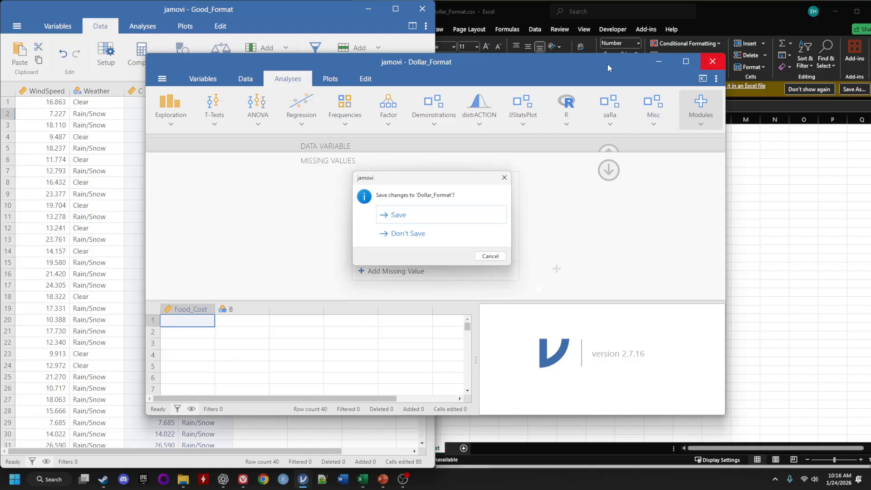
left_click(413, 235)
left_click(406, 172)
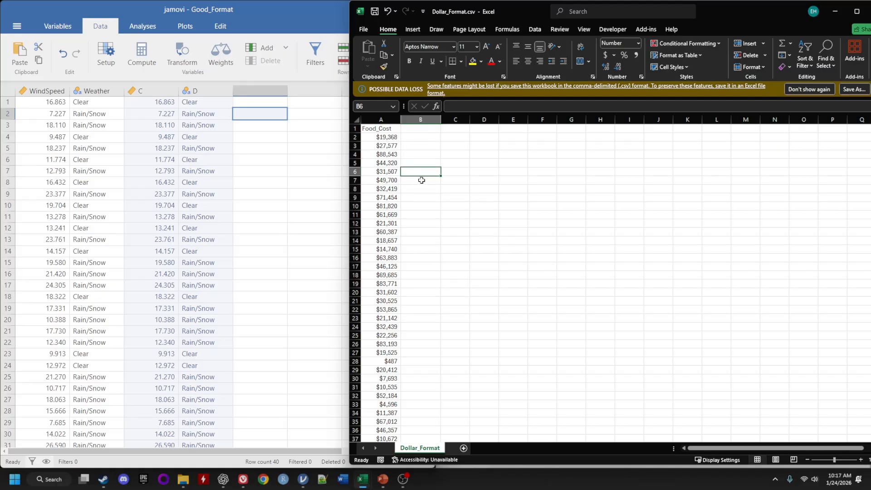
Format all Food_Cost values in column A as Number and save the file.
scroll(431, 192, "up", 3, "ctrl")
left_click(402, 145)
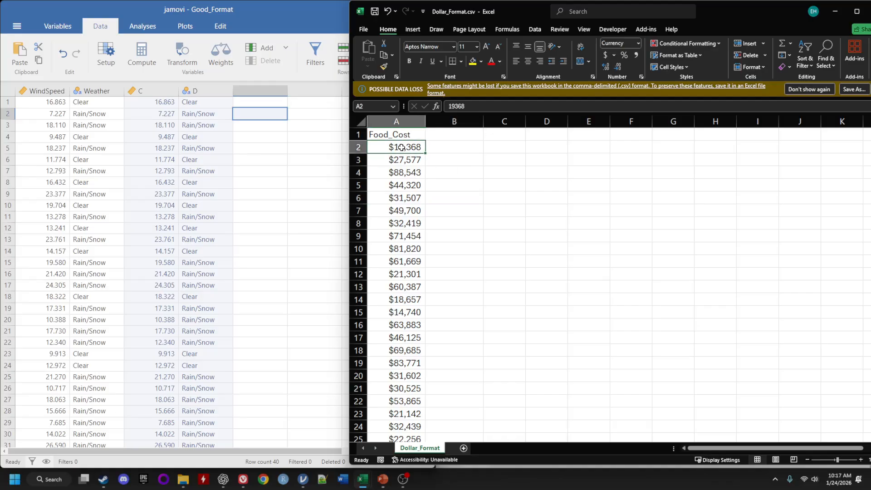
key("ctrl+shift+Down")
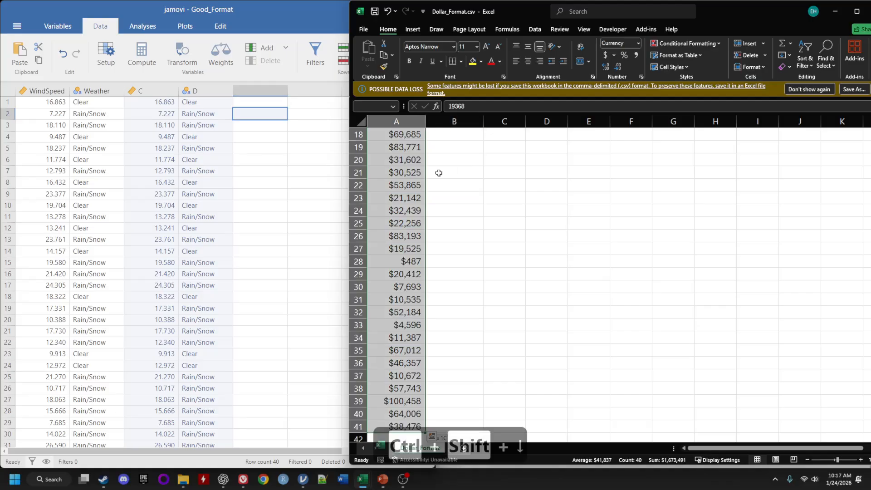
scroll(554, 283, "up", 8)
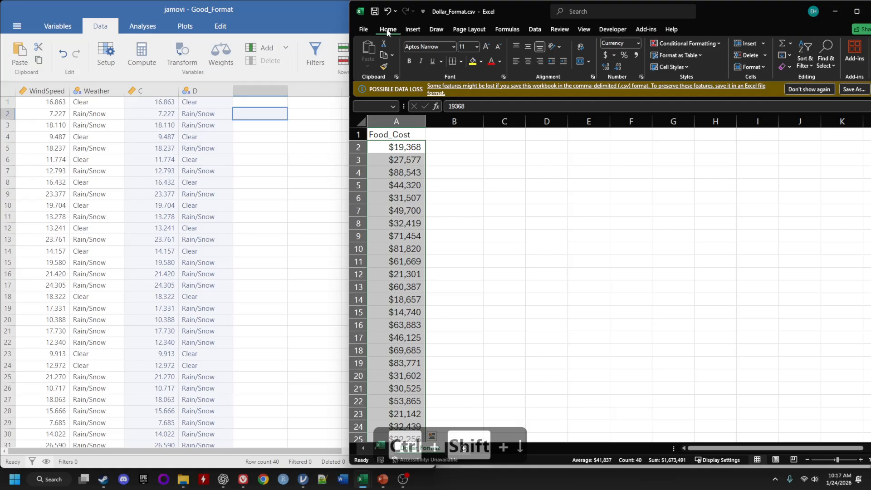
left_click(639, 42)
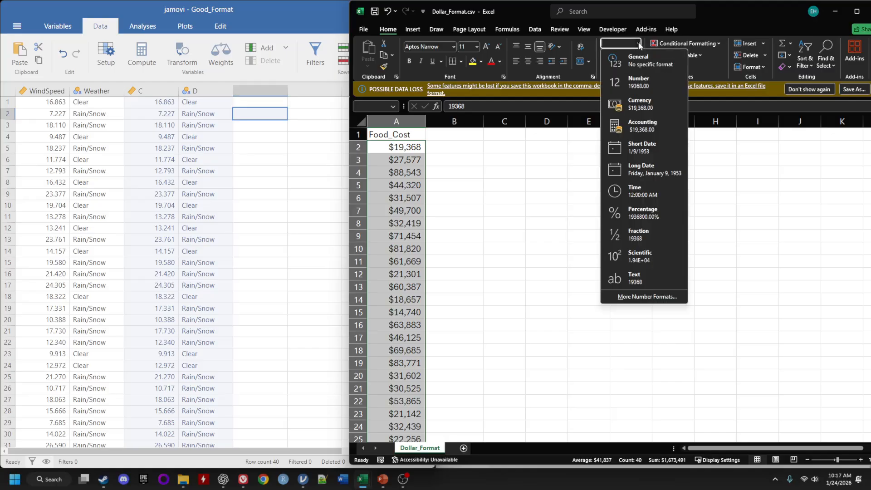
left_click(645, 85)
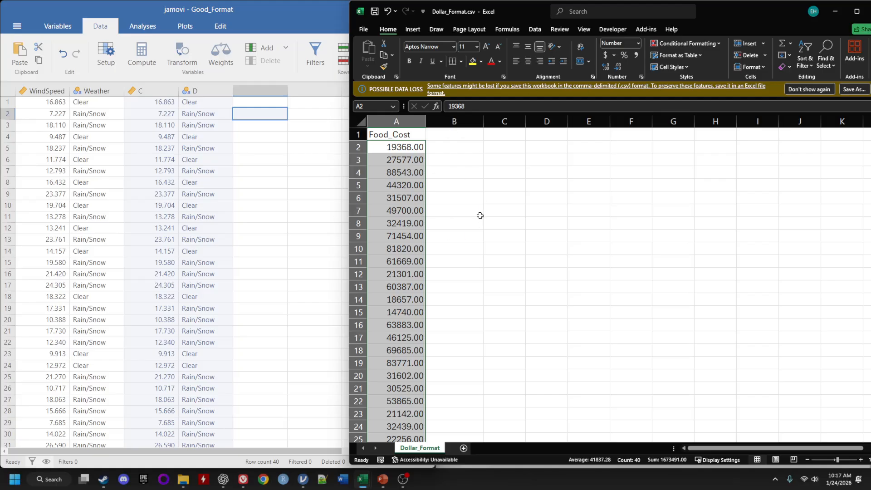
left_click(364, 29)
left_click(380, 146)
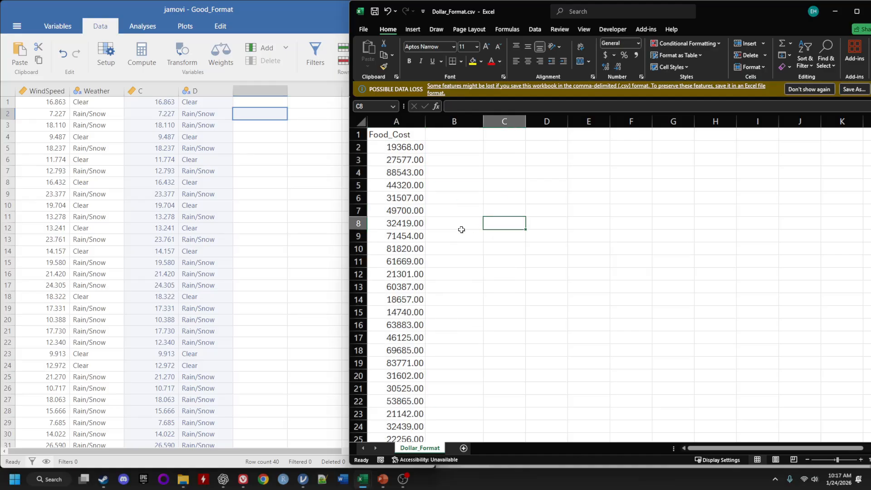
Inspect the number format and stored values of the Food_Cost cells.
left_click(637, 46)
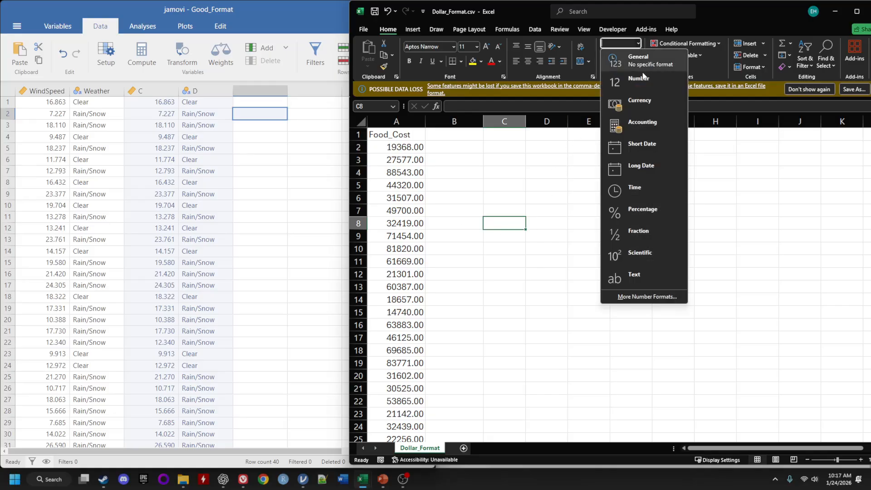
left_click(375, 143)
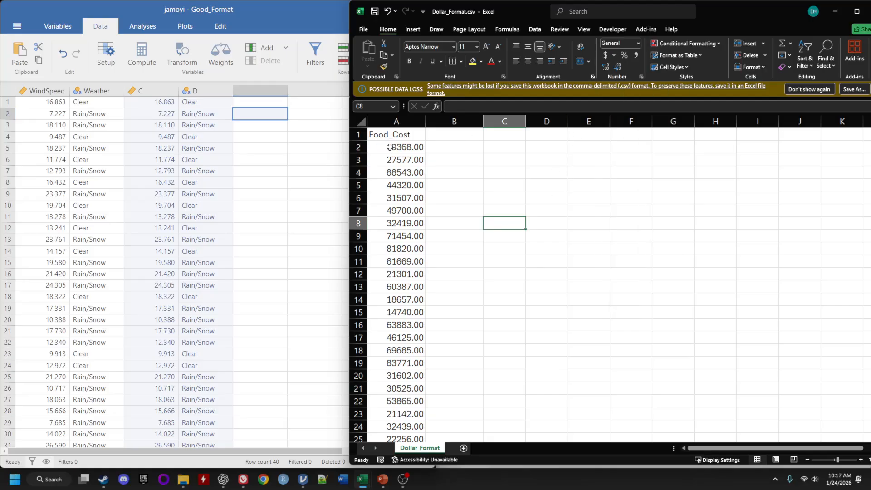
key("Down")
key("Down")
key("Down")
key("Down")
key("Up")
key("Up")
key("Up")
key("Up")
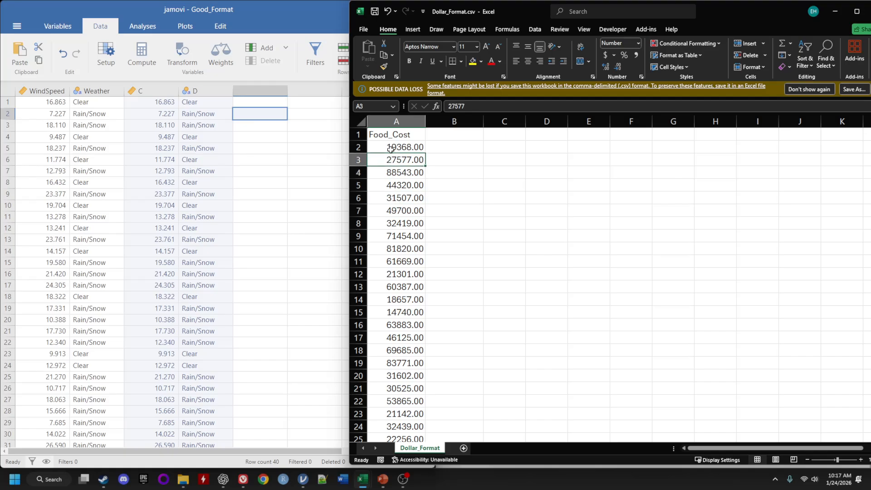
left_click(438, 148)
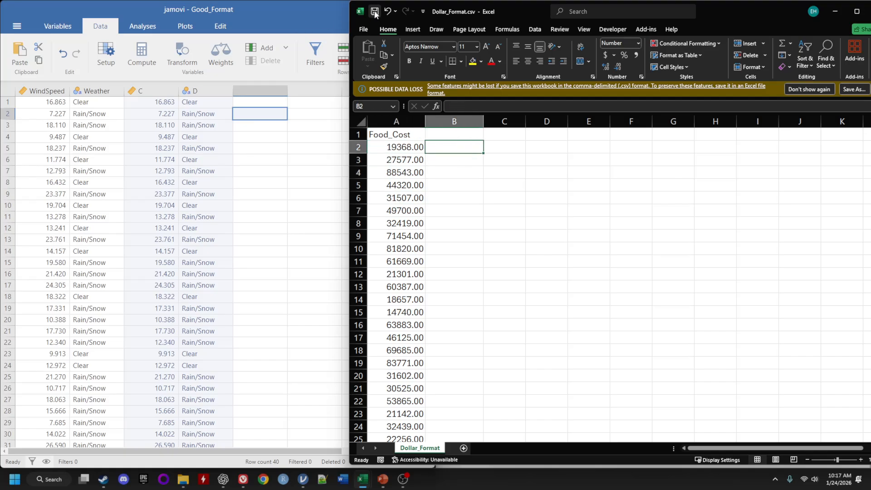
Reopen Dollar_Format.csv from the Downloads folder in jamovi.
left_click(279, 217)
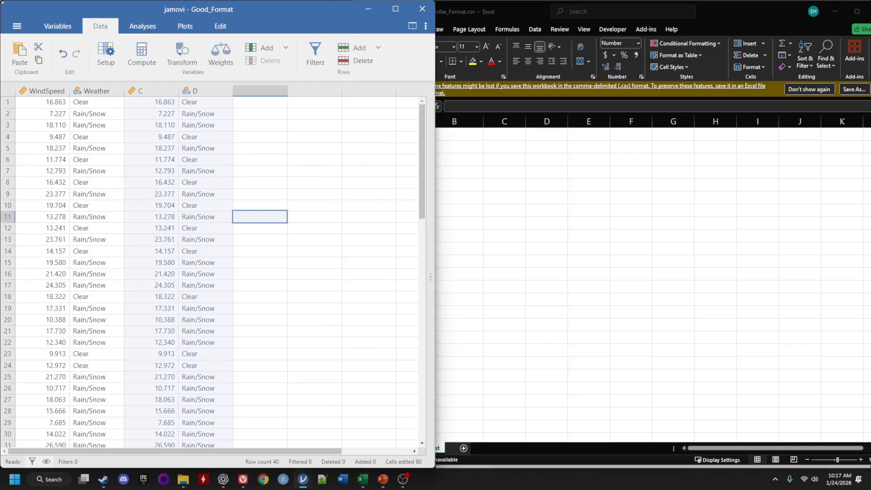
left_click(17, 26)
left_click(39, 103)
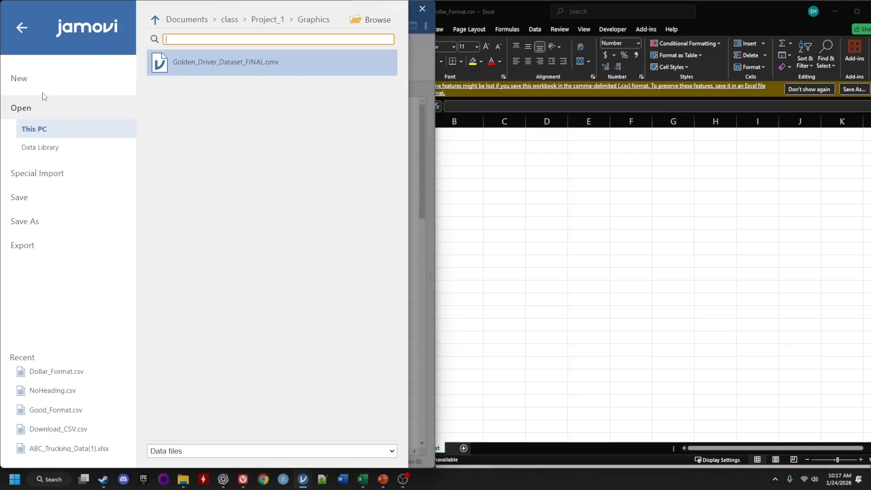
left_click(363, 22)
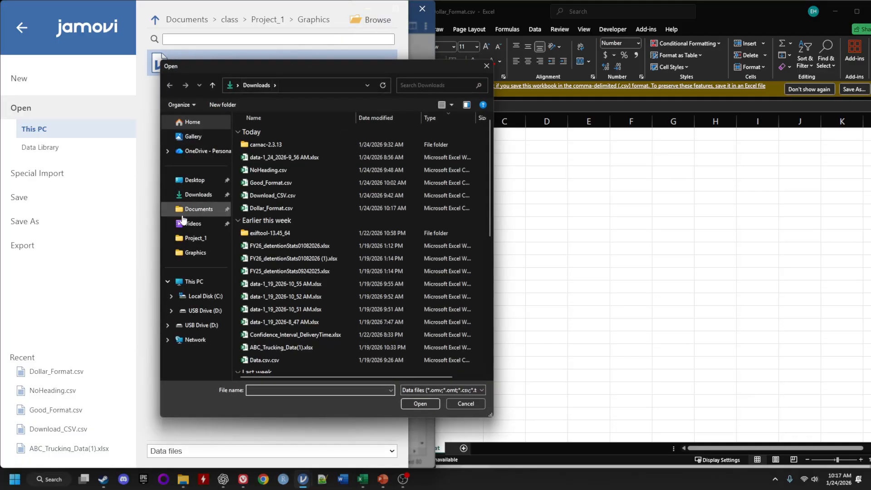
left_click(279, 209)
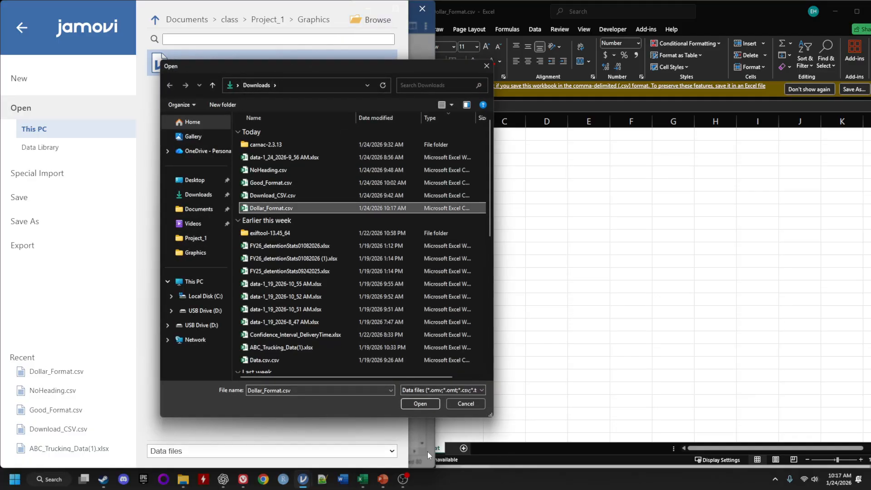
left_click(419, 403)
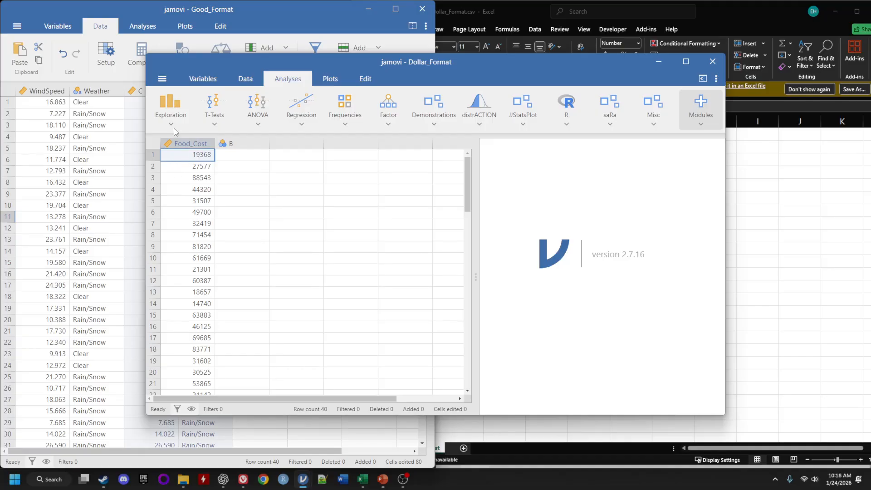
Run Exploration Descriptives on the Food_Cost variable.
left_click(137, 102)
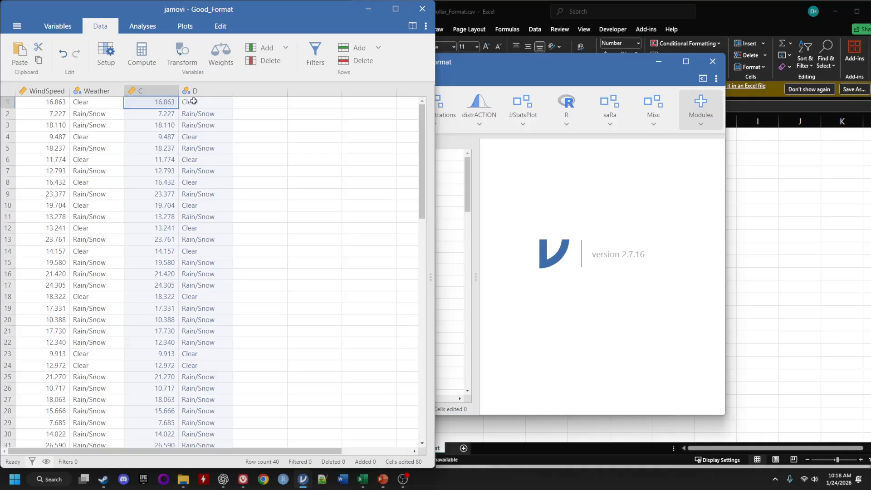
left_click(520, 186)
left_click(185, 109)
left_click(178, 140)
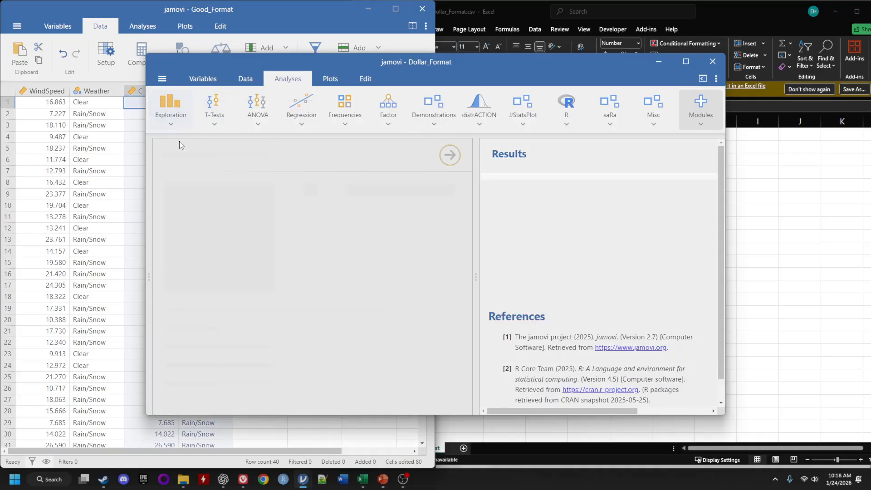
left_click(273, 190)
left_click(313, 196)
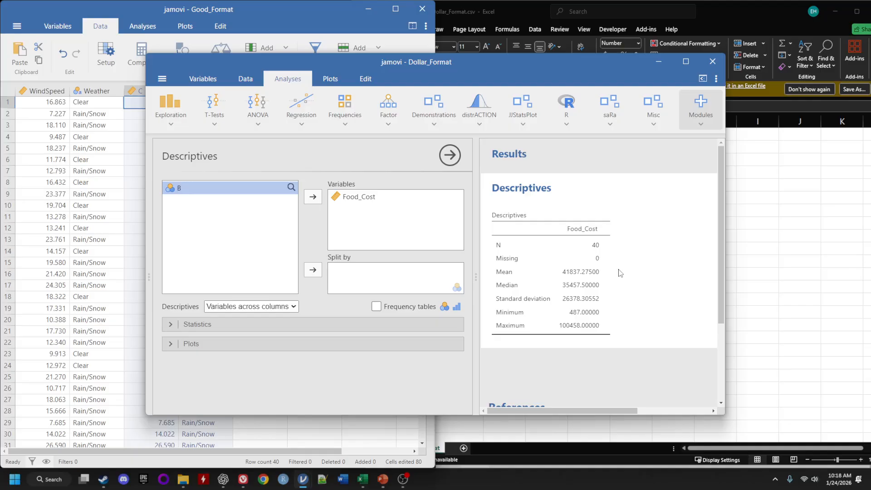
Try Accounting and Currency formats on the Food_Cost values in Excel, returning them to Number.
left_click(142, 148)
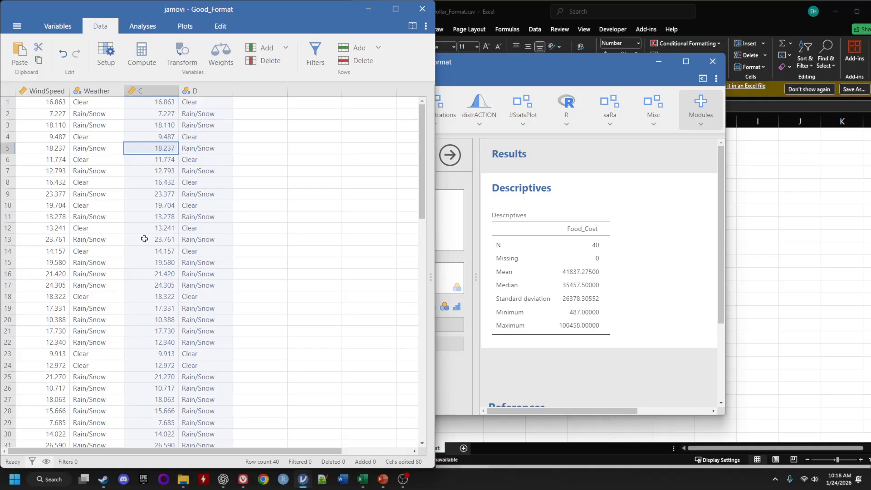
left_click(781, 220)
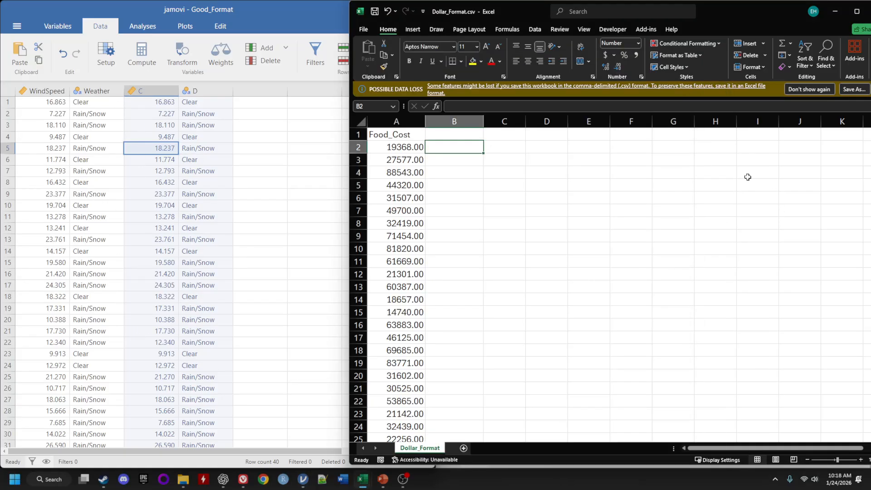
left_click(411, 148)
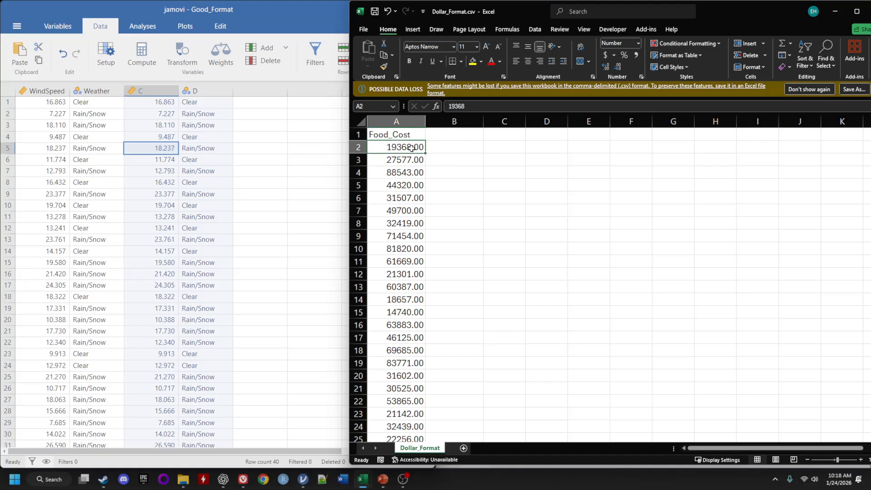
key("ctrl+shift+Down")
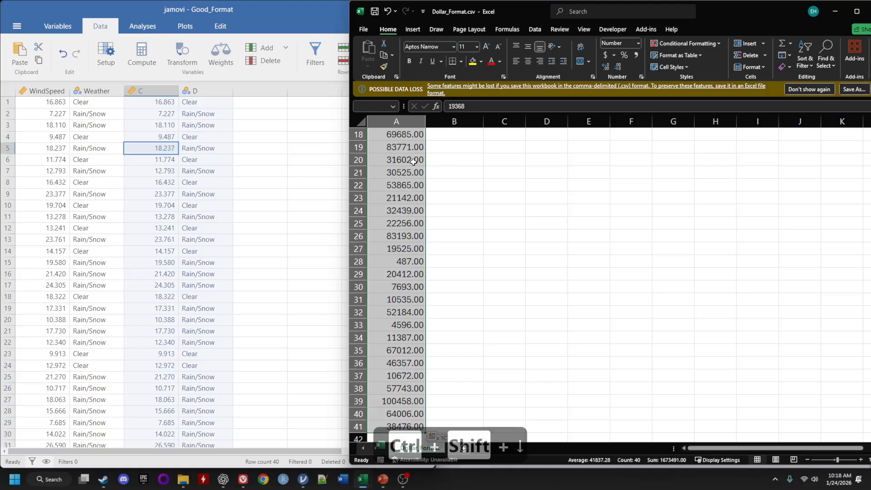
scroll(478, 151, "up", 5)
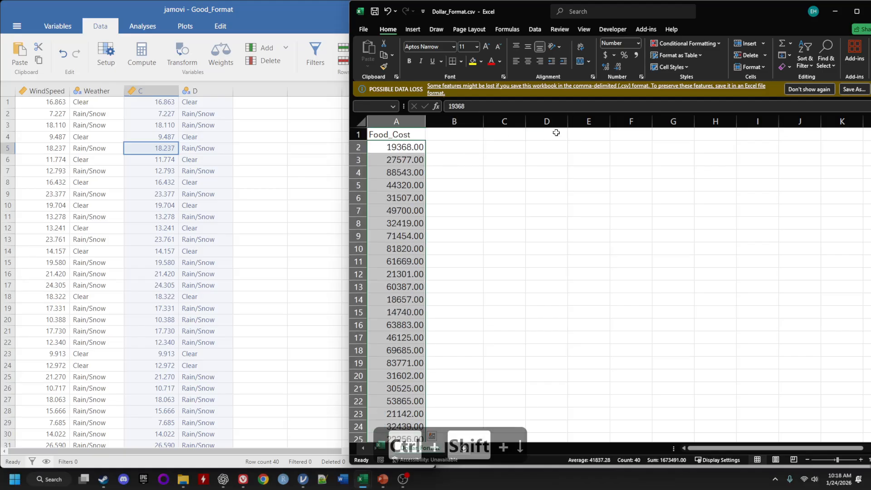
left_click(606, 56)
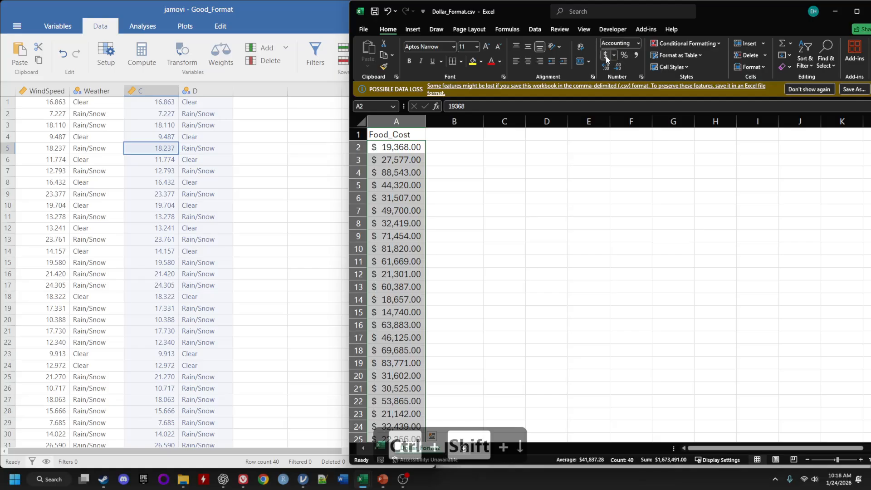
left_click(638, 44)
left_click(640, 107)
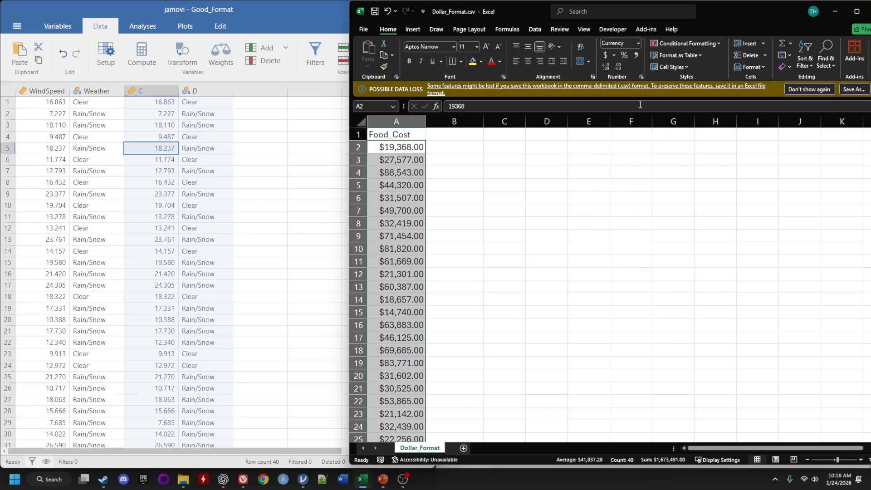
left_click(639, 44)
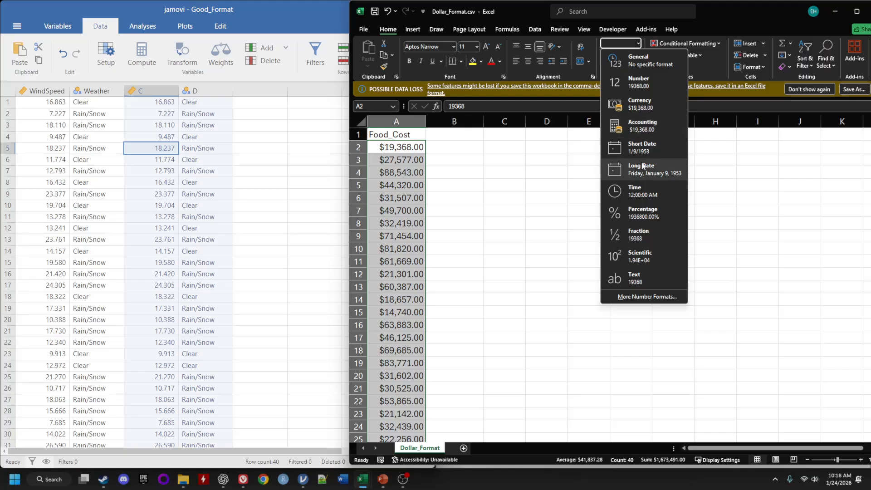
left_click(647, 87)
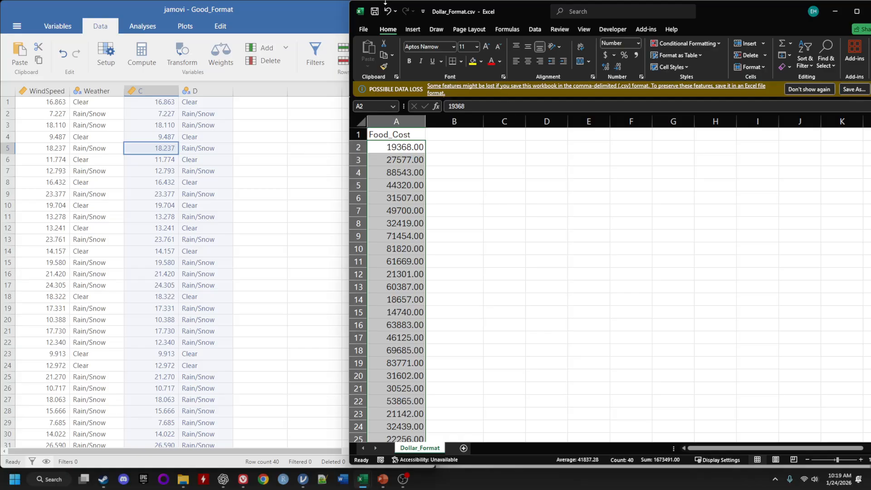
left_click(17, 25)
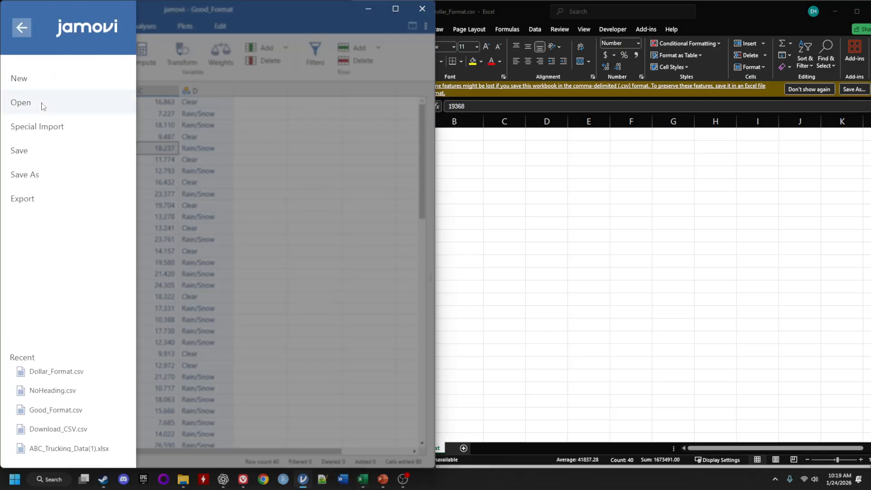
left_click(298, 192)
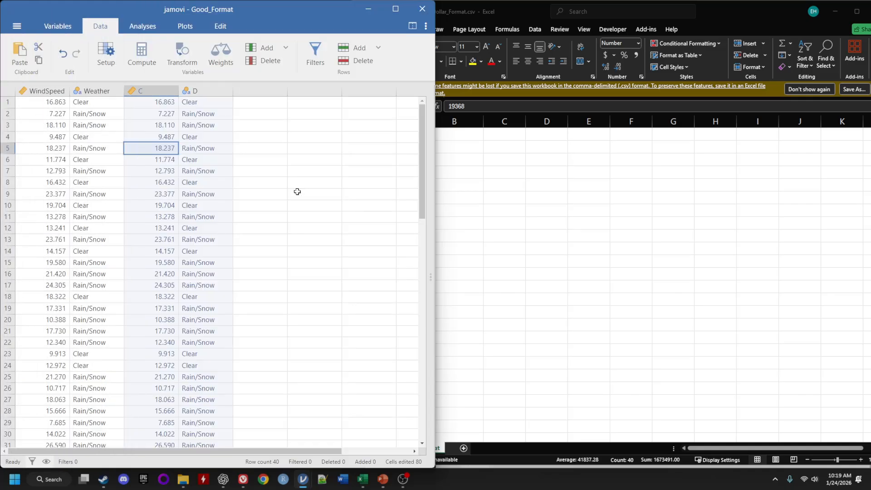